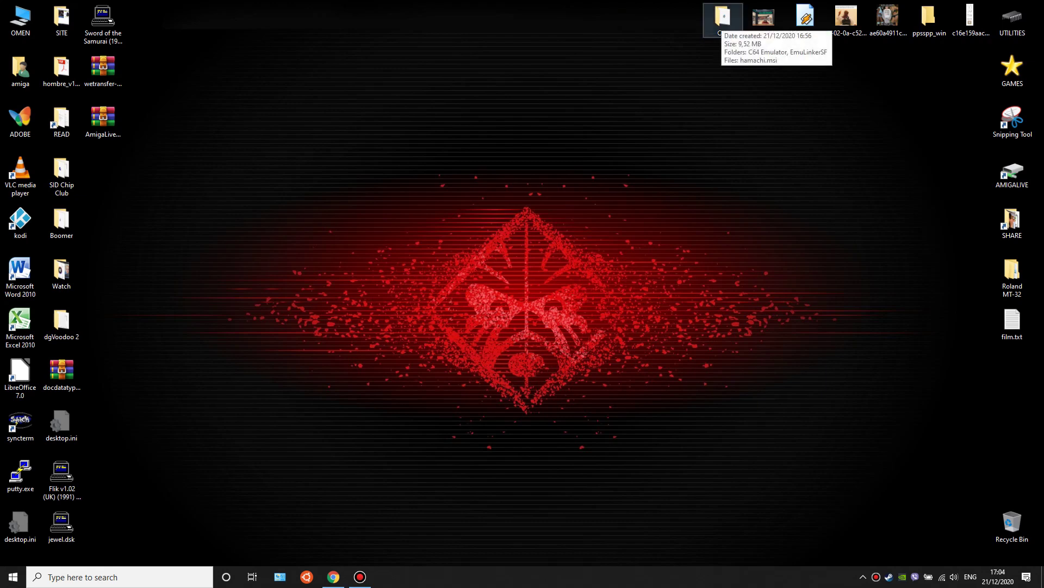
- Open the C64 folder on the desktop and select the hamachi.msi installer
double_click(723, 19)
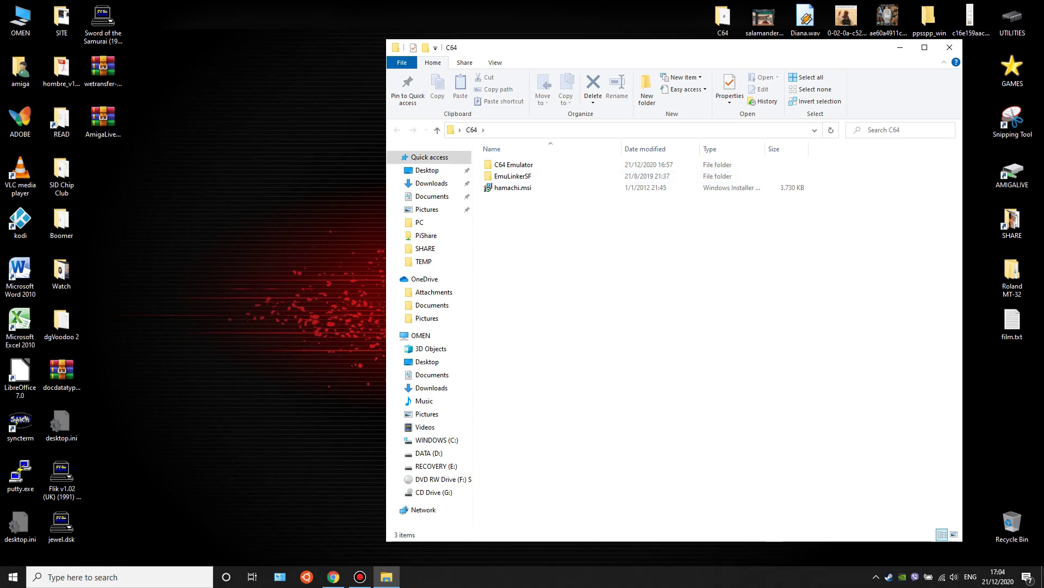
click(513, 187)
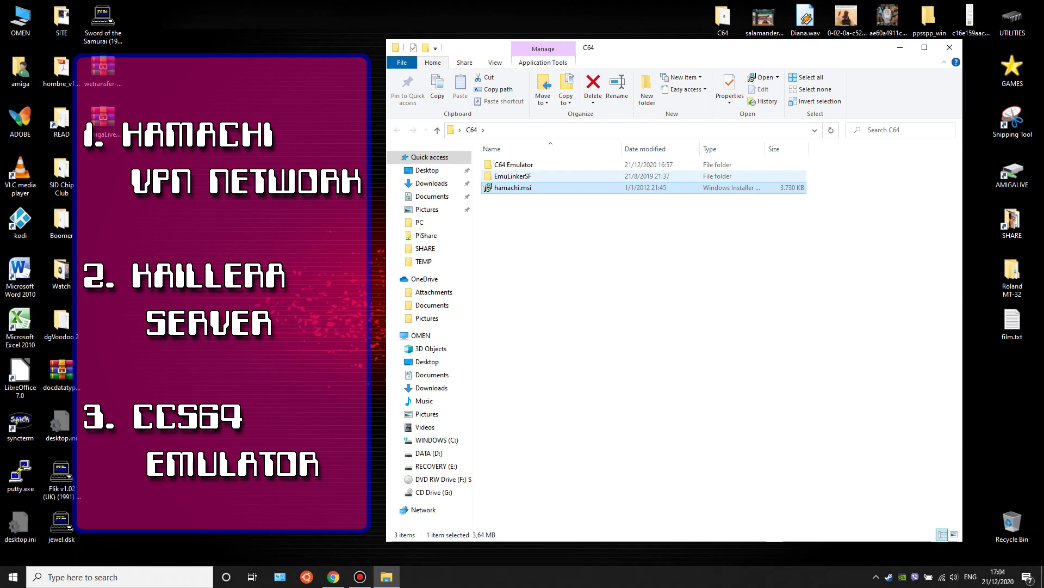
click(513, 176)
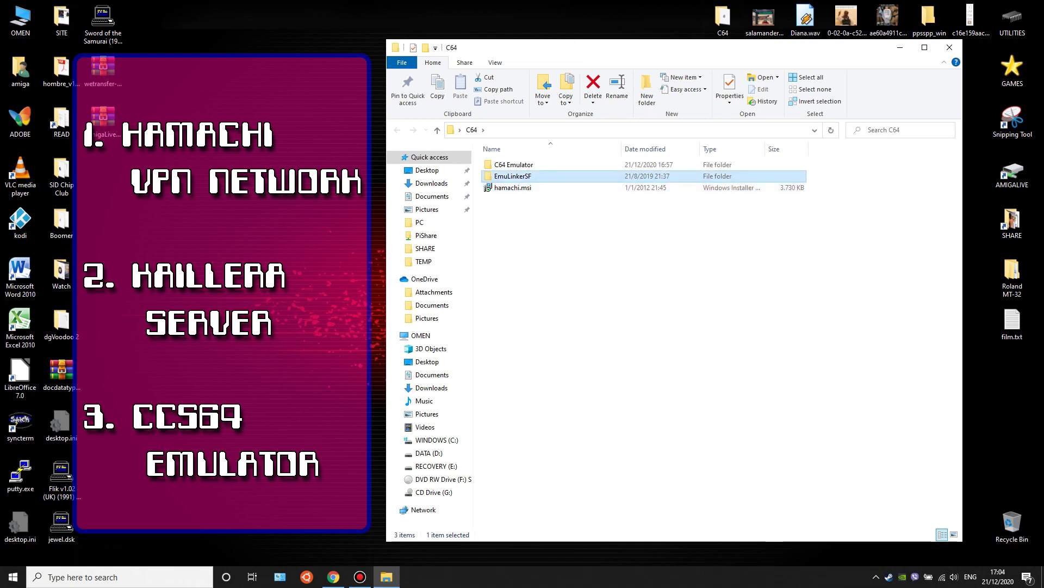
key(ctrl+space)
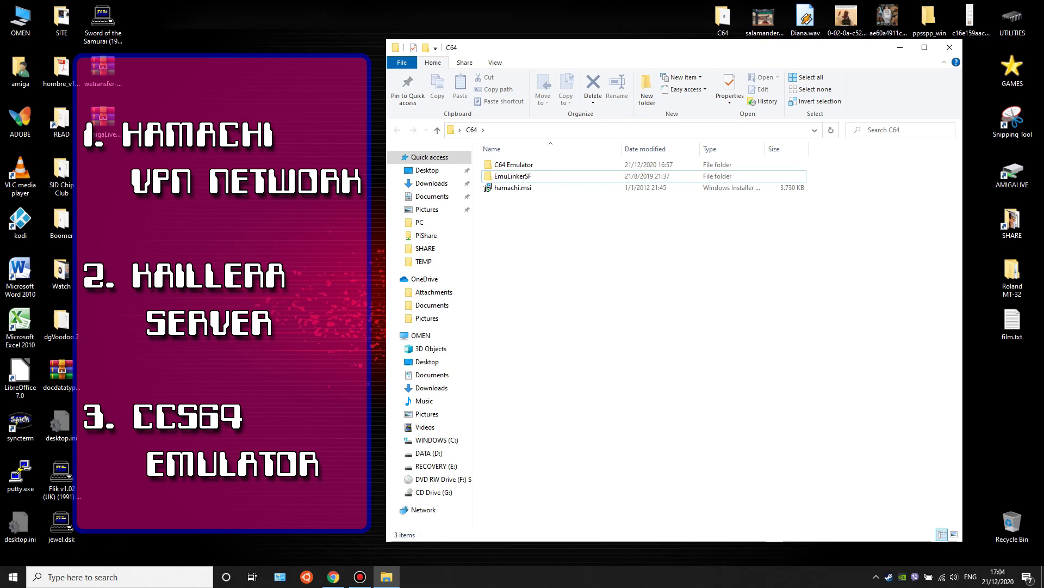
click(514, 164)
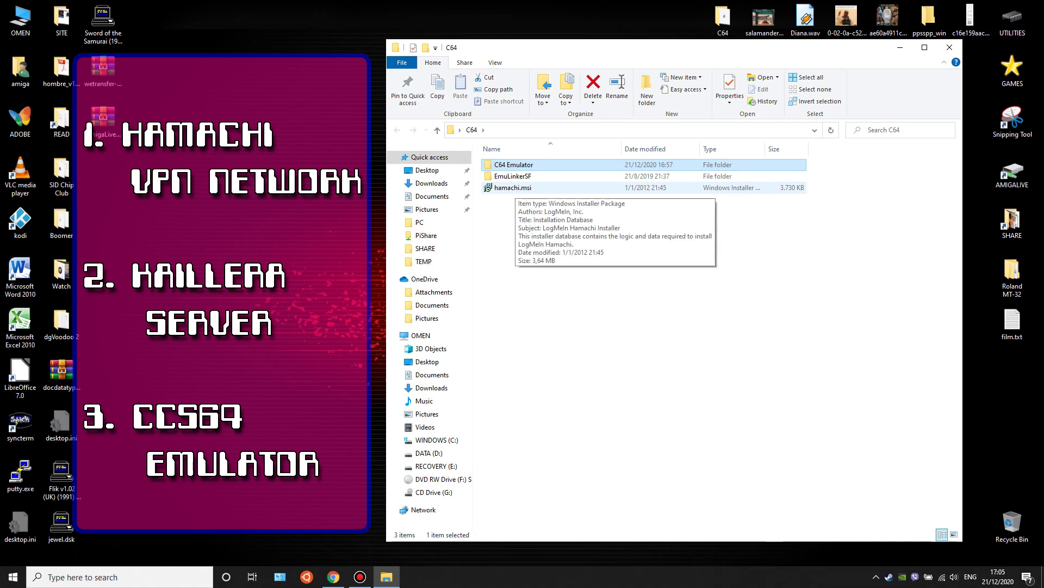
click(513, 188)
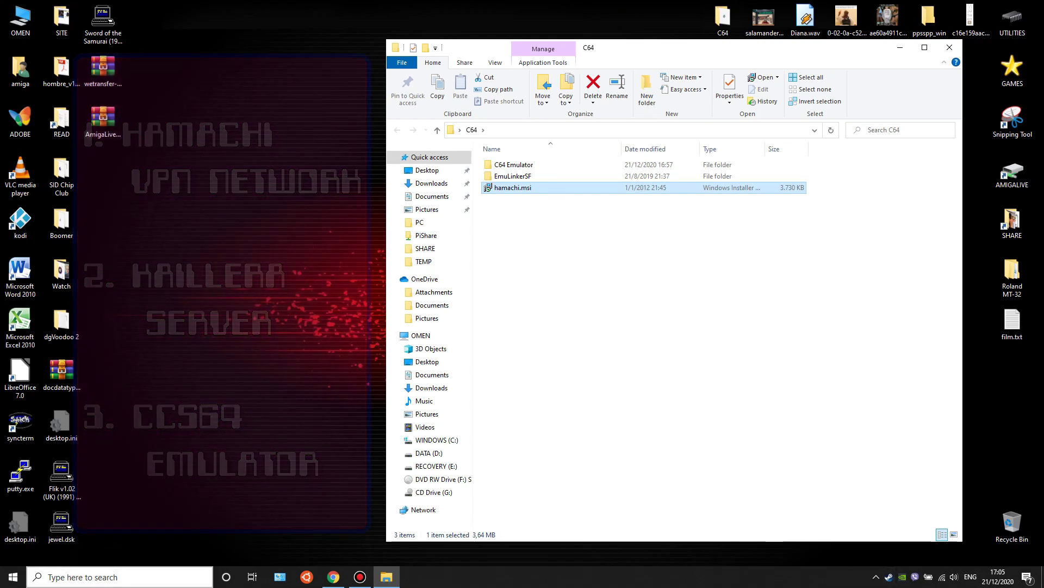
- Launch LogMeIn Hamachi from Windows search, bring its window forward and power the client on
key(super+s)
text(hama)
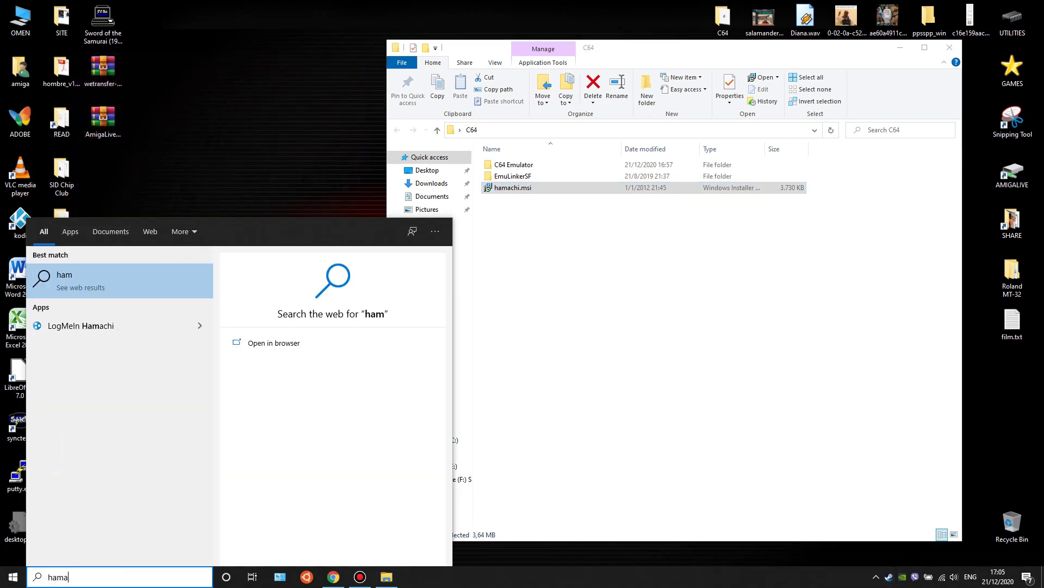
text(ghi)
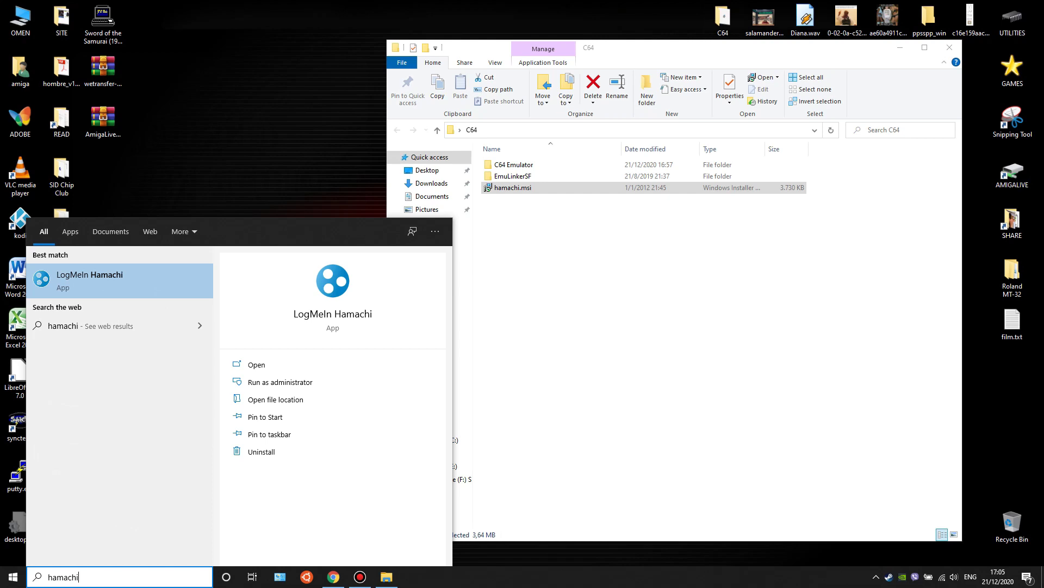
key(Return)
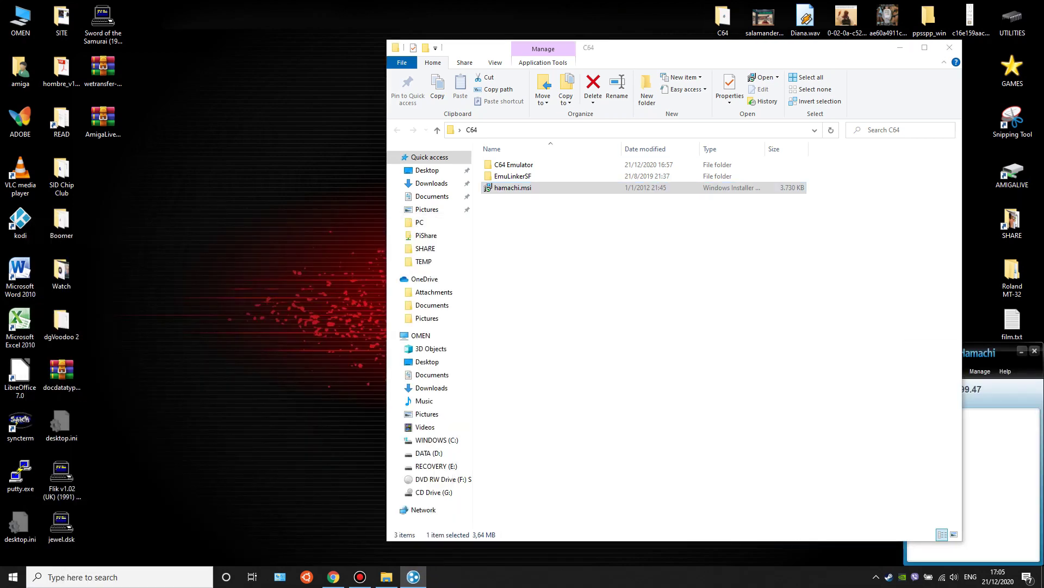
drag(653, 47, 437, 66)
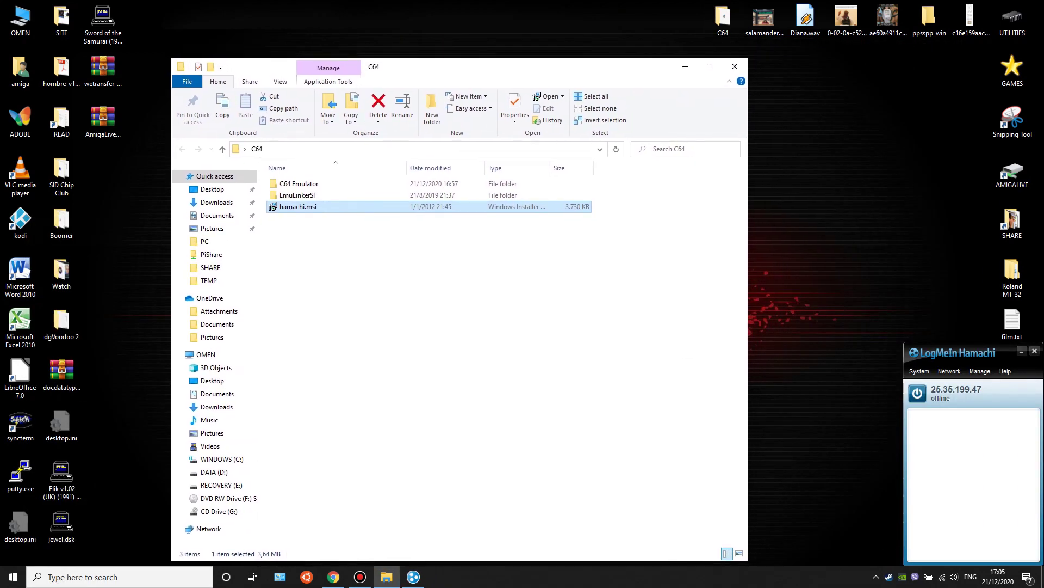
mouse_move(1007, 353)
mouse_down()
mouse_move(962, 354)
mouse_move(1011, 352)
mouse_move(1003, 353)
mouse_up()
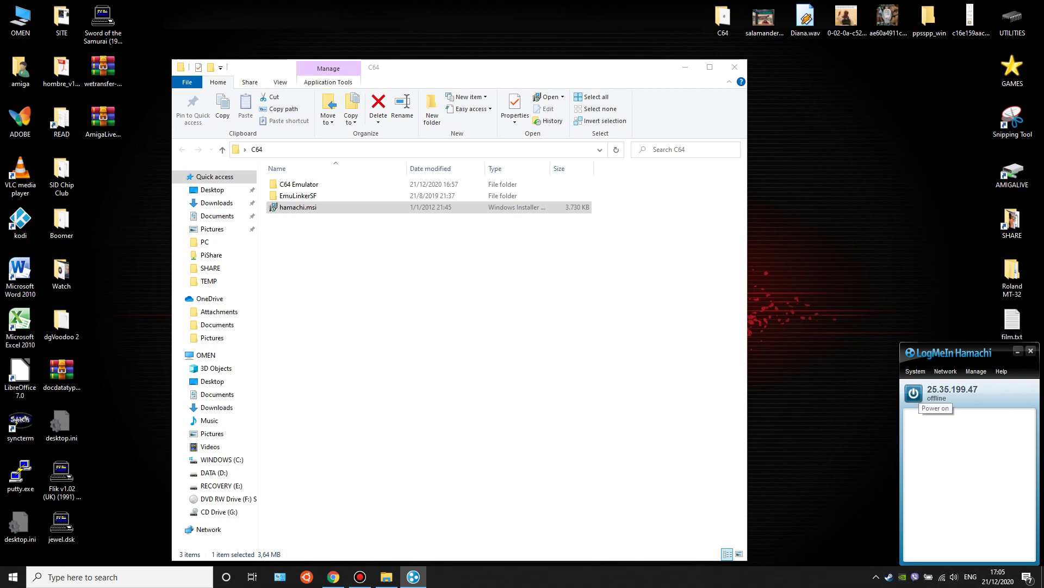
click(914, 393)
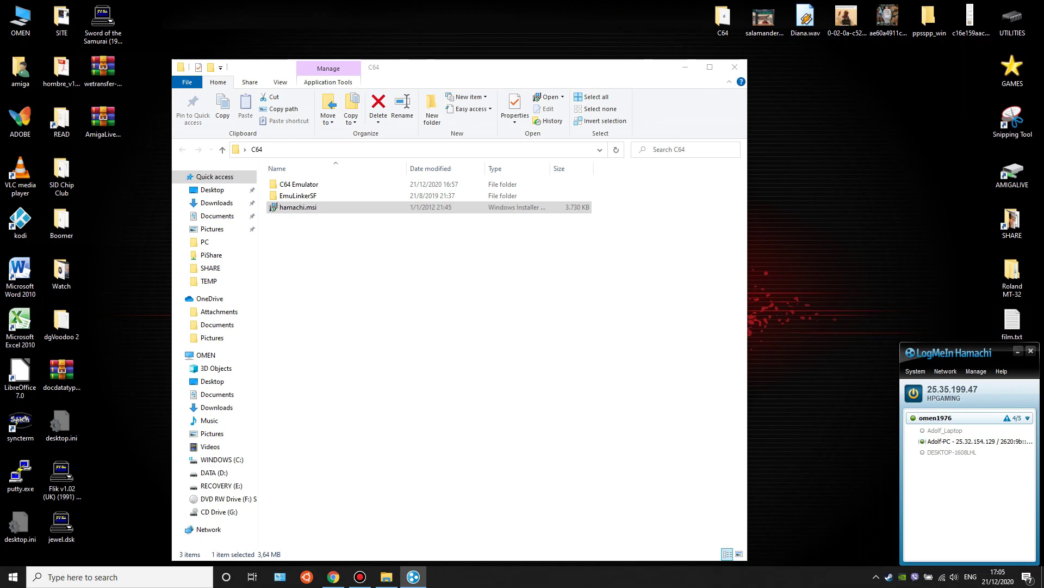
- Create a password-protected Hamachi network with ID Commodore64 and select it in the list
click(945, 371)
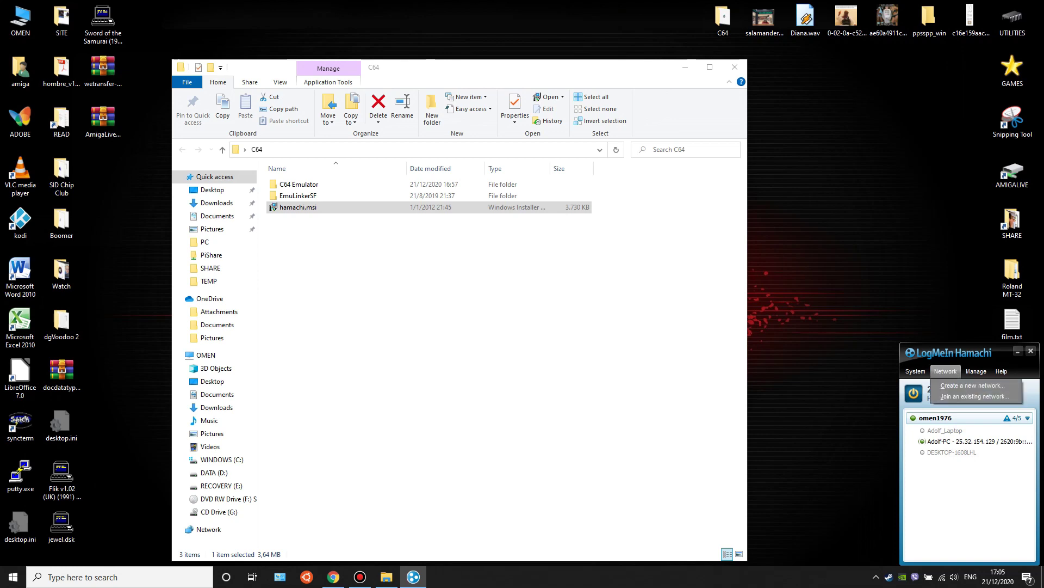
click(973, 385)
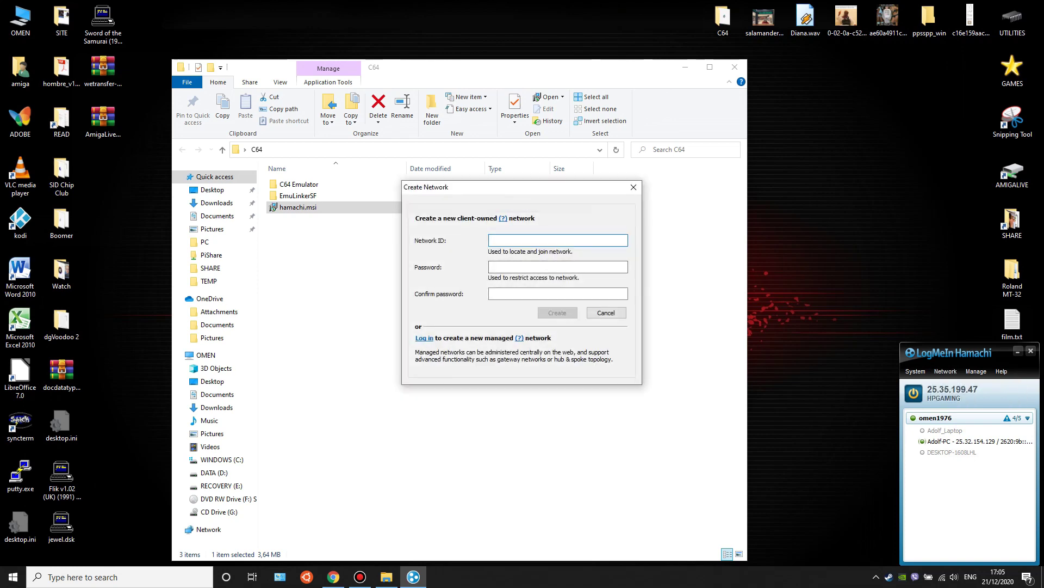
text(Commodore64___)
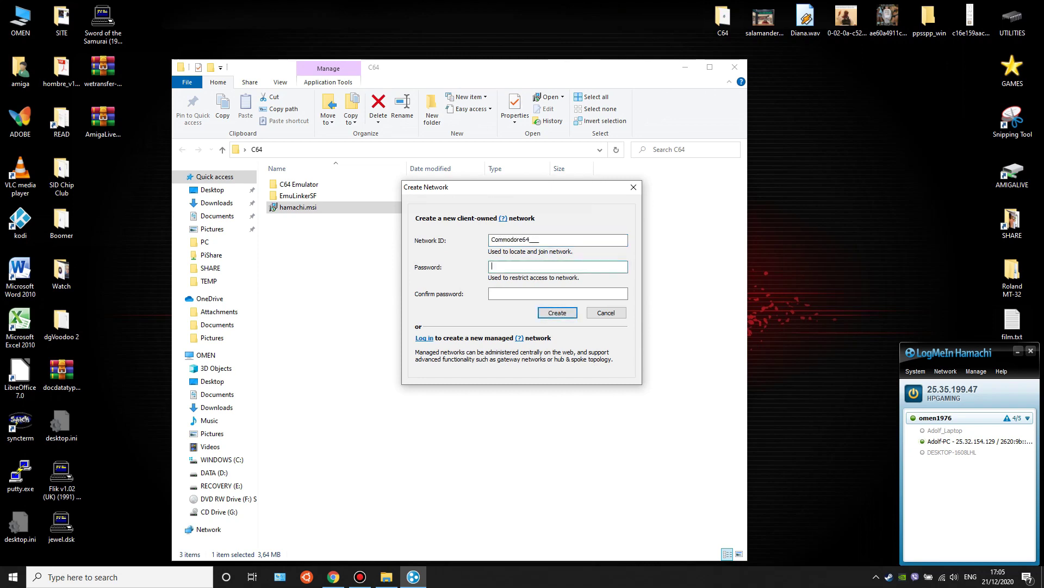
text(c64)
key(Tab)
text(c64)
key(Return)
click(957, 418)
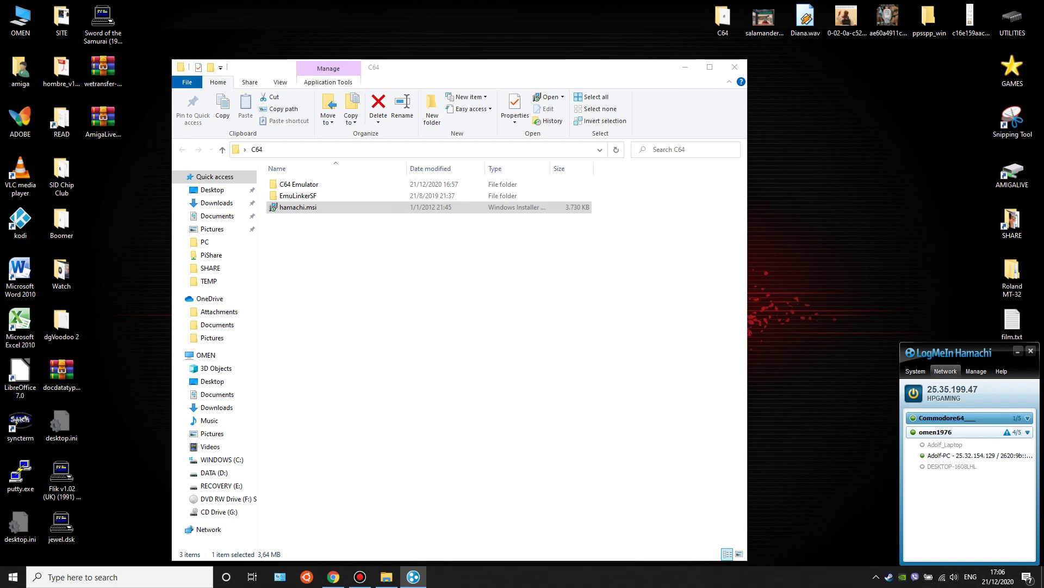
- Cancel the Join existing network dialog, minimise Hamachi and move the folder window right
click(946, 370)
click(974, 396)
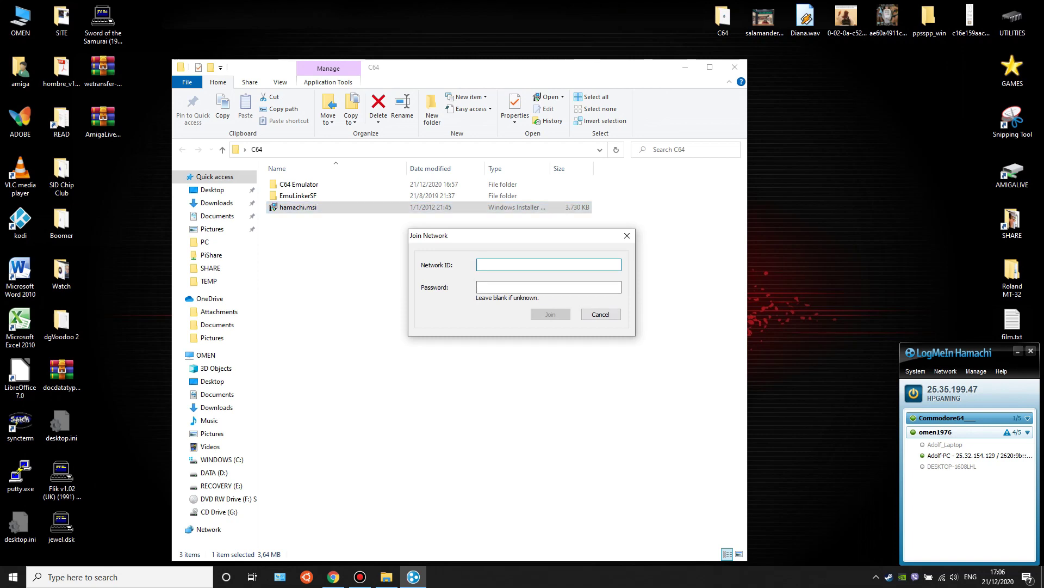
click(548, 287)
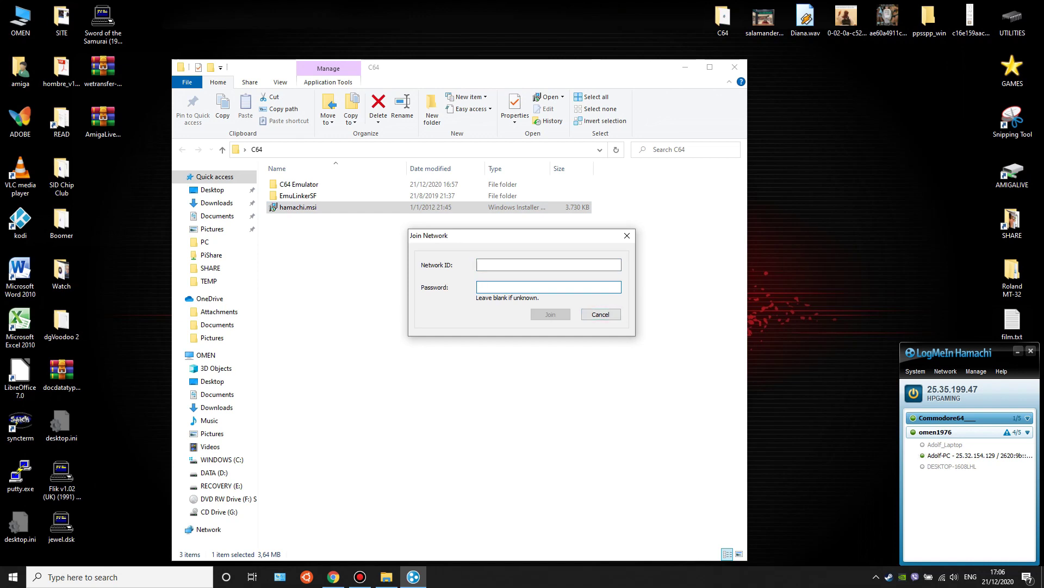
click(601, 314)
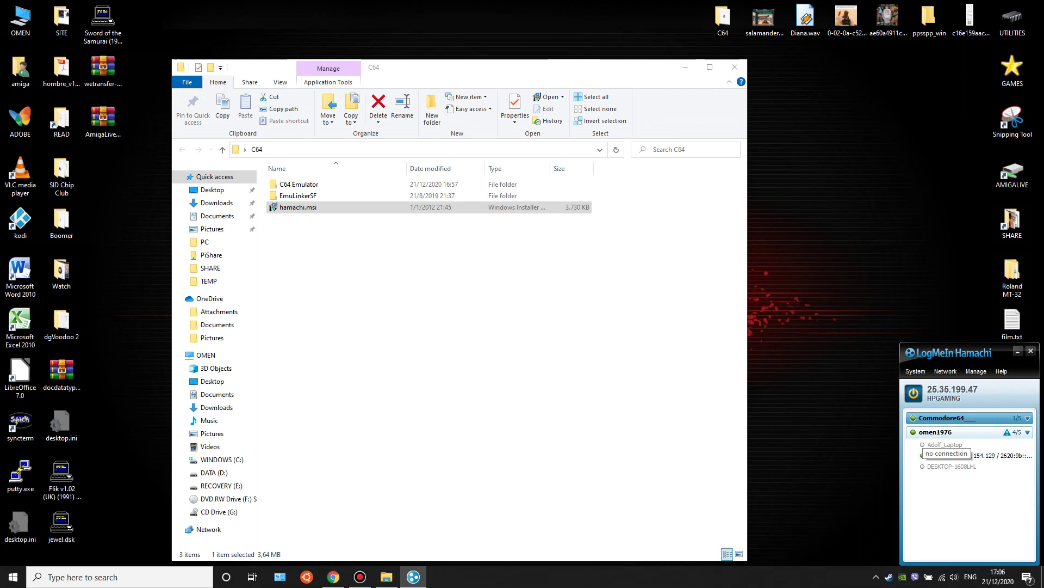
click(1018, 351)
drag(490, 67, 674, 68)
- Open EmuLinkerSF and then its conf folder, shifting the window left
double_click(482, 197)
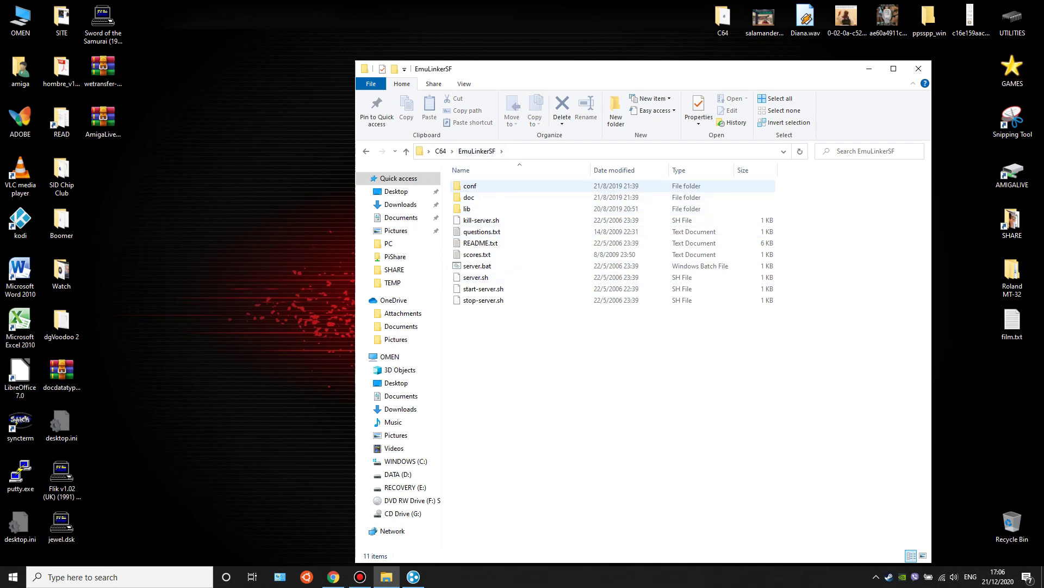
double_click(470, 186)
drag(599, 68, 424, 65)
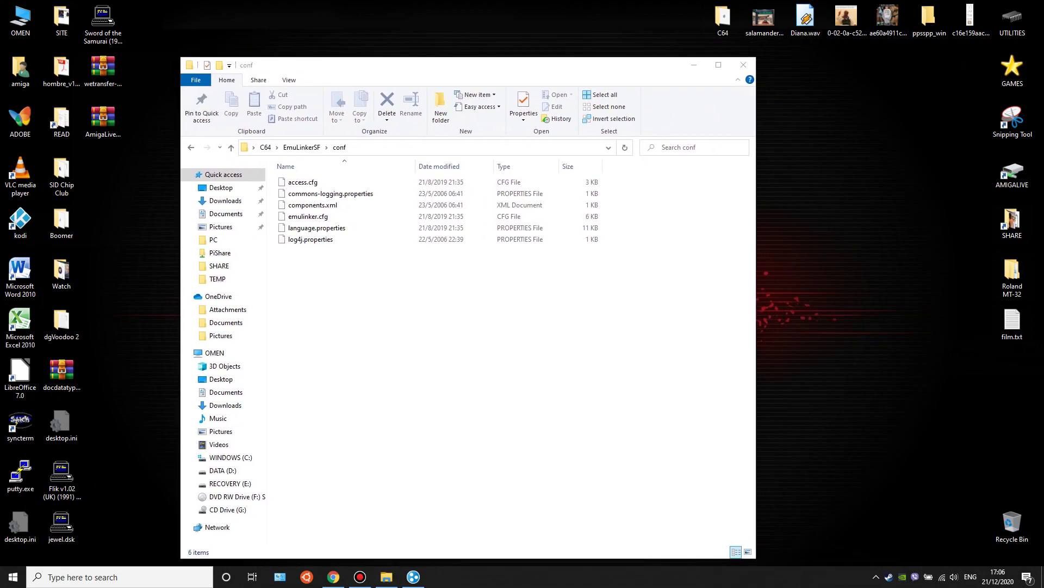
- Create New Text Document.txt on the desktop with the default name and place the conf window left
right_click(844, 160)
mouse_move(892, 262)
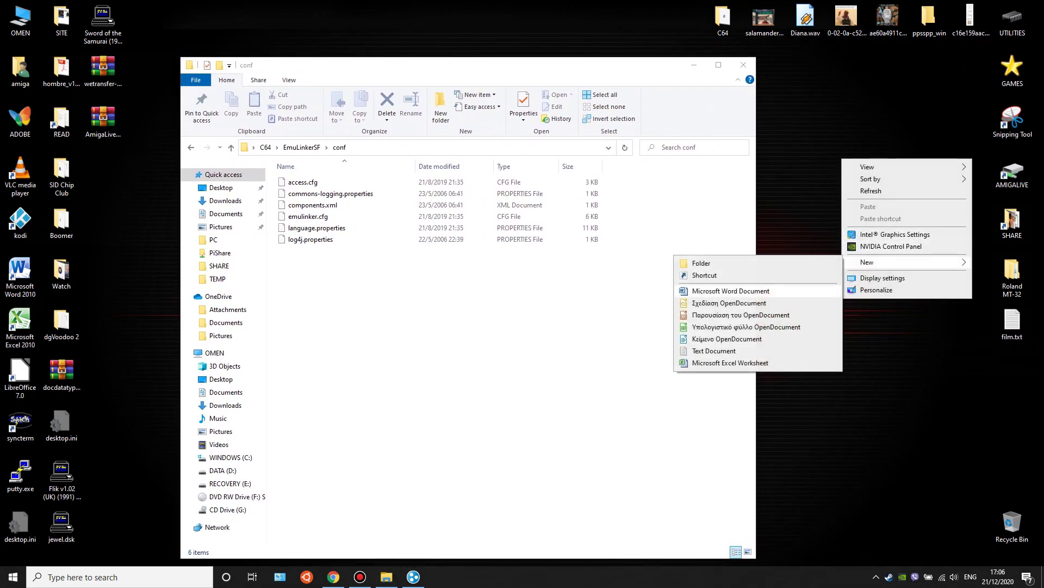
click(714, 350)
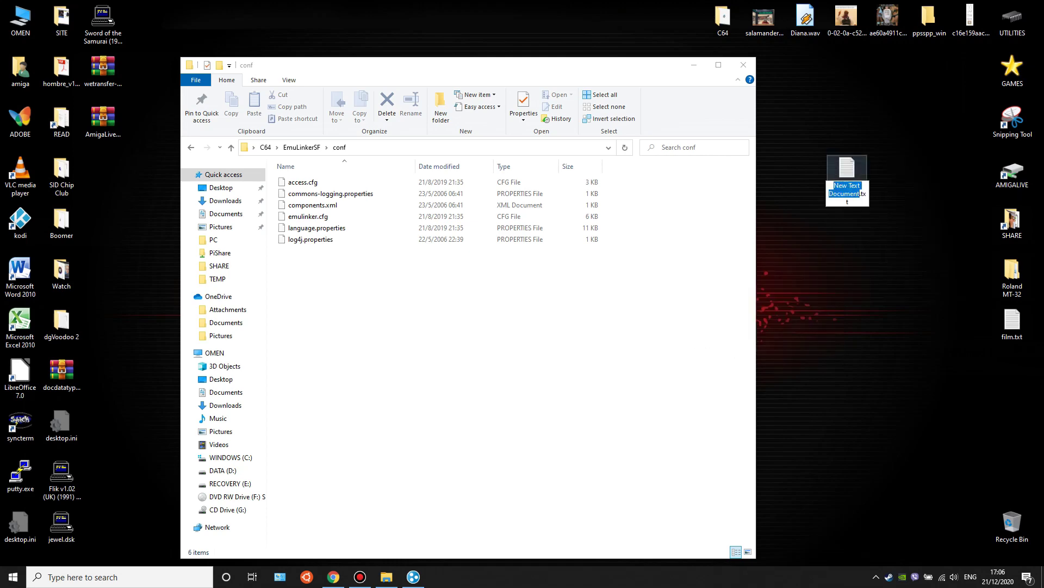
key(Return)
key(Return)
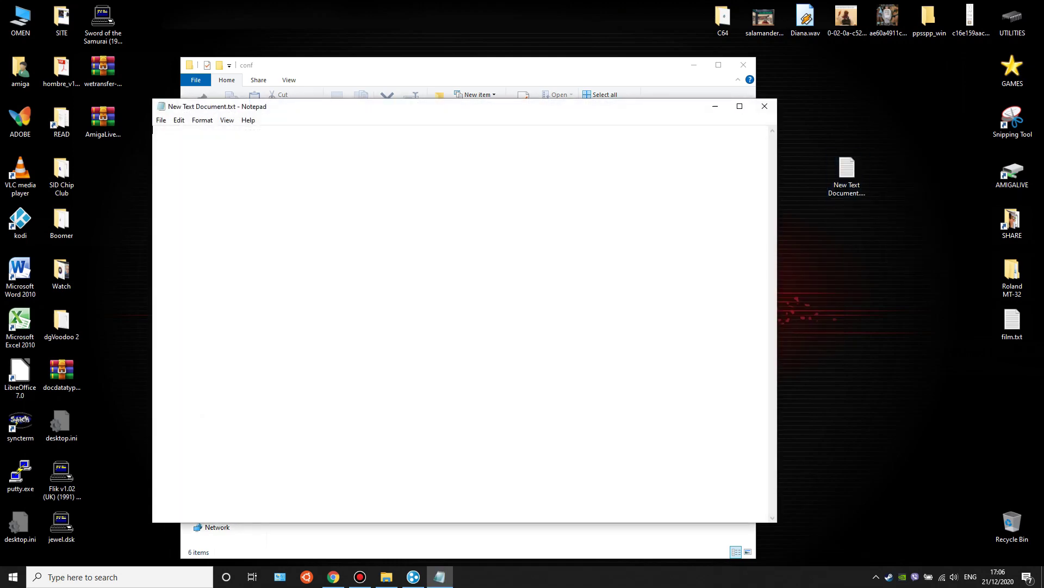
drag(436, 64, 161, 52)
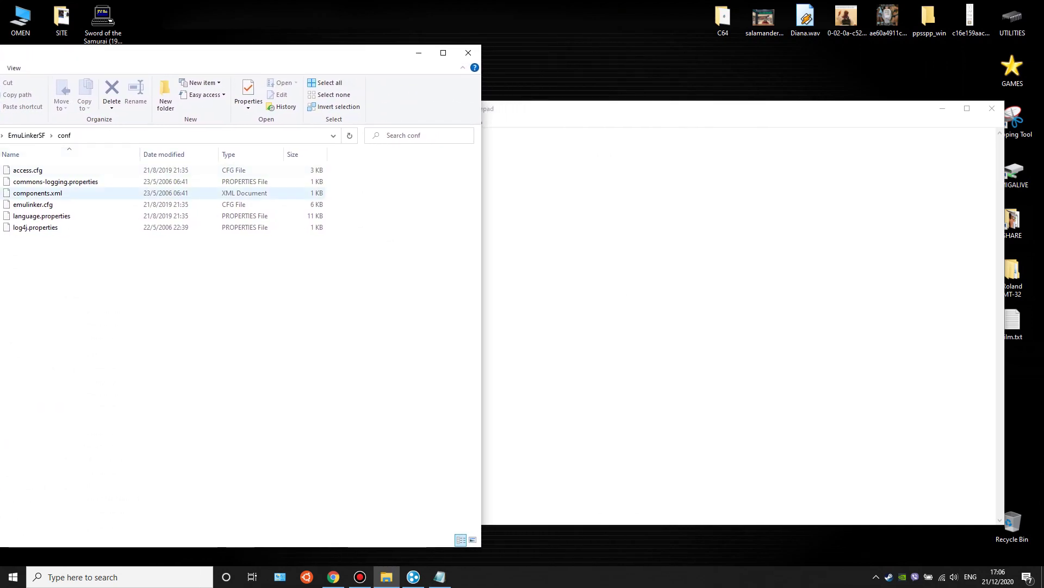
click(33, 204)
drag(229, 195, 512, 356)
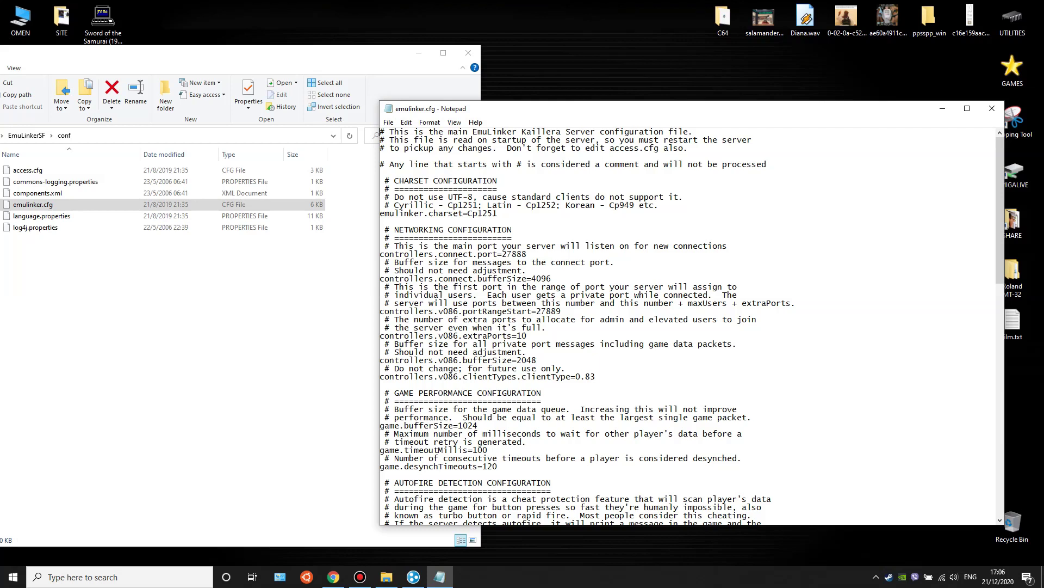
drag(503, 254, 528, 254)
drag(544, 109, 395, 82)
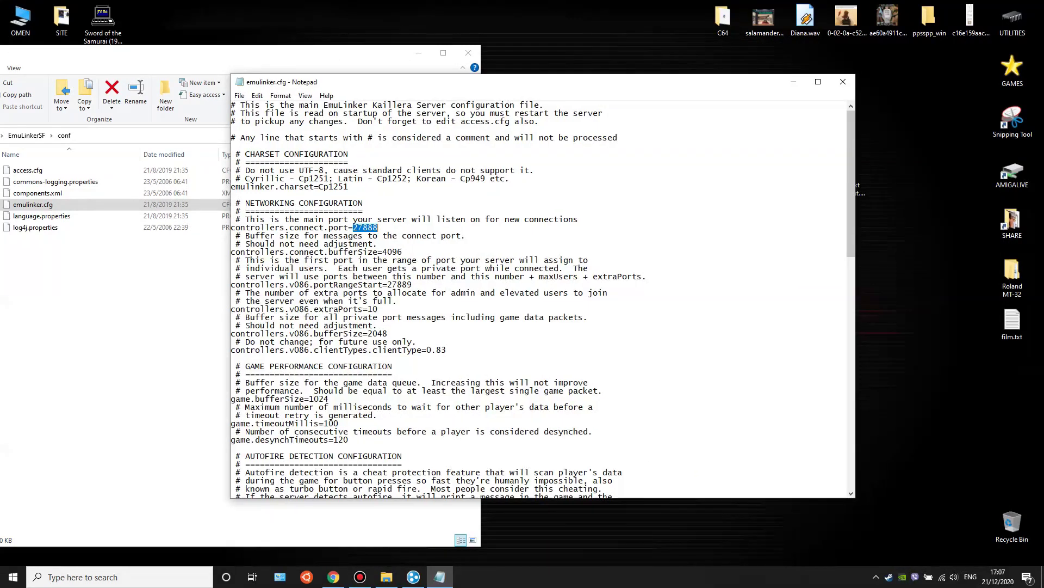
click(876, 577)
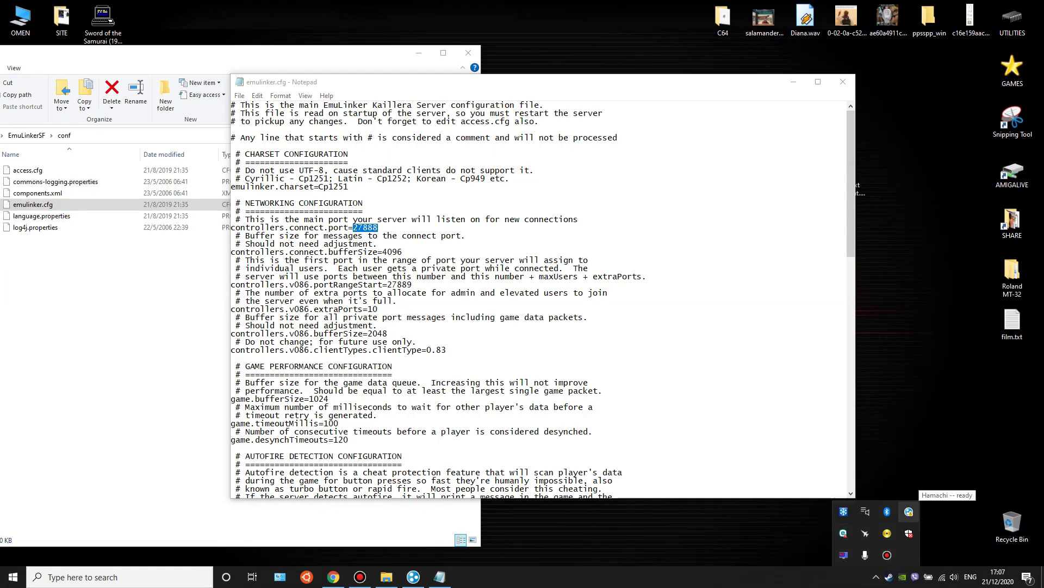
click(908, 511)
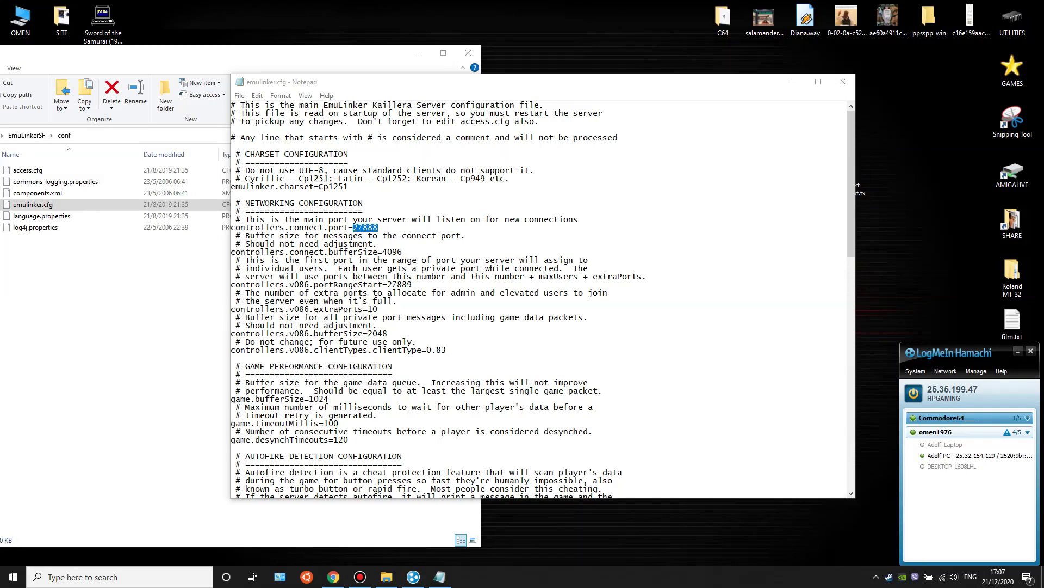
drag(901, 451, 865, 451)
right_click(912, 388)
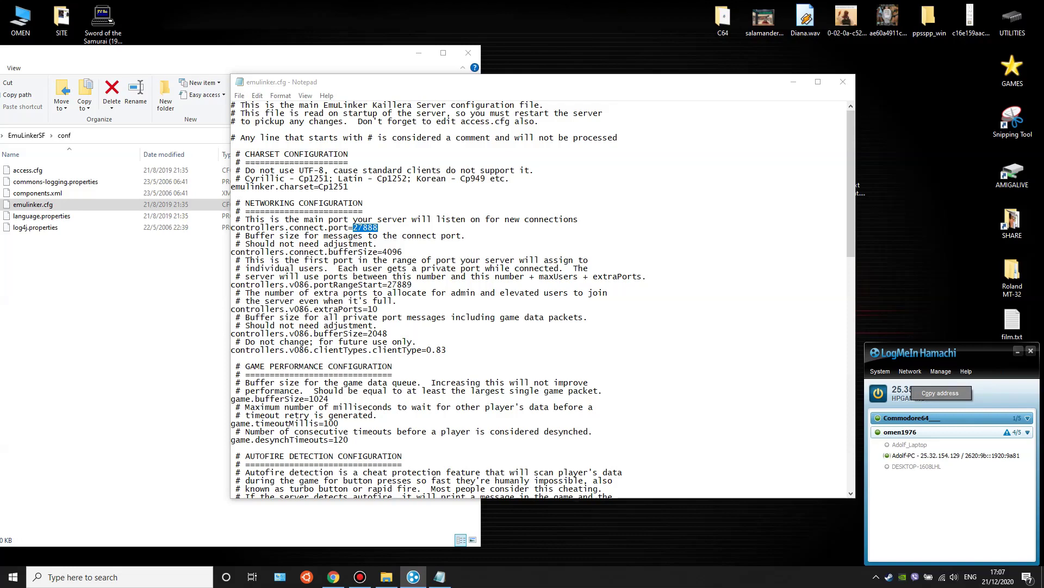
click(941, 393)
click(378, 228)
double_click(400, 285)
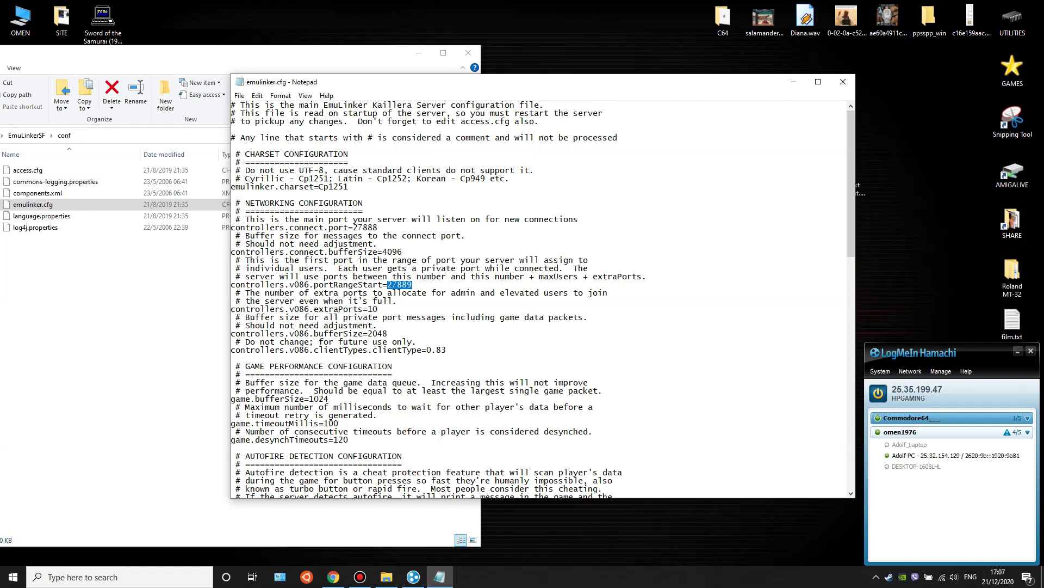
drag(354, 227, 378, 228)
scroll(363, 221, down, 1)
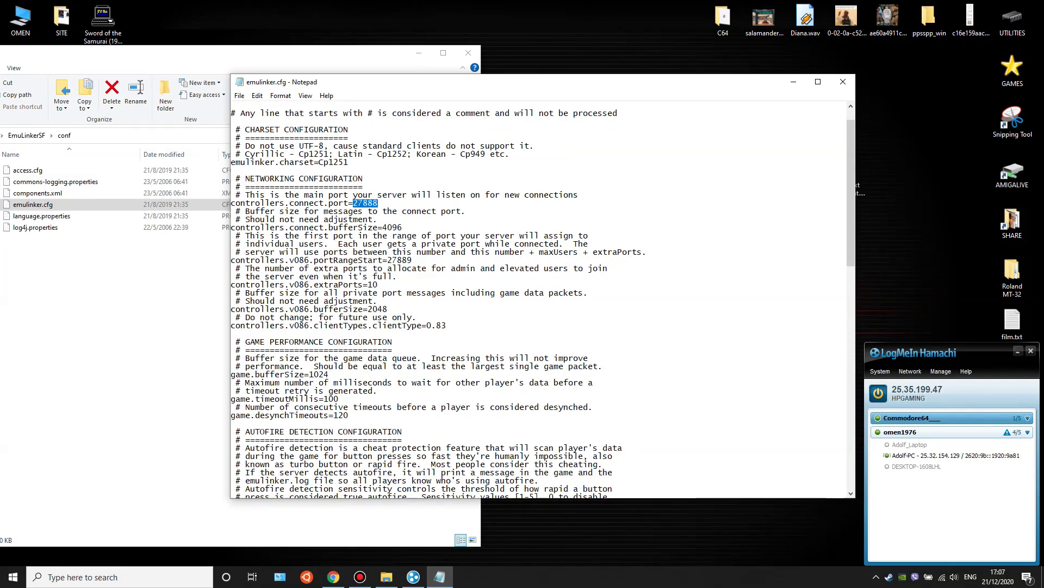
- Navigate from conf up to C64, into C64 Emulator, and launch CCS.exe
key(alt+Tab)
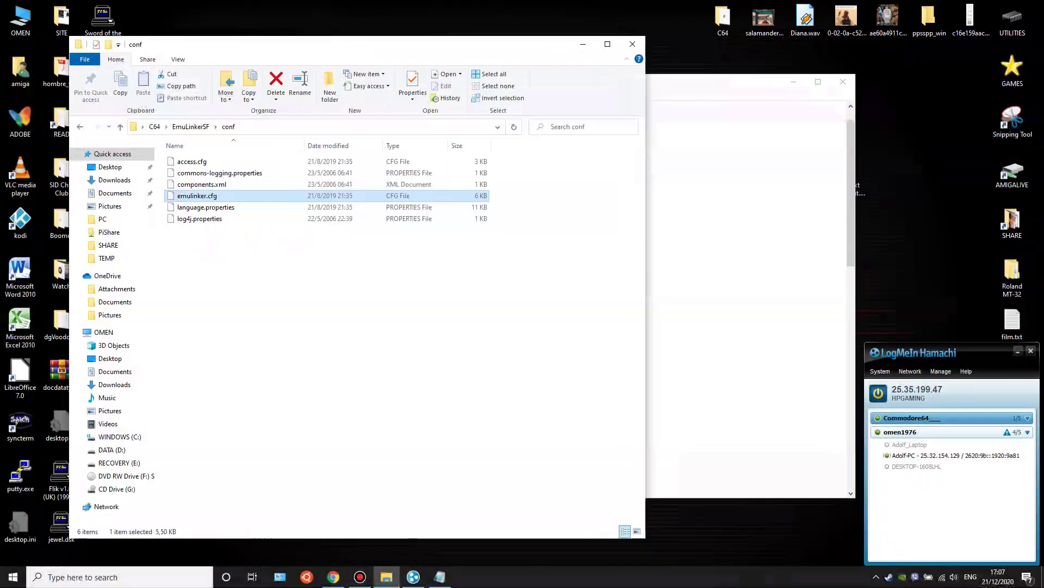
key(BackSpace)
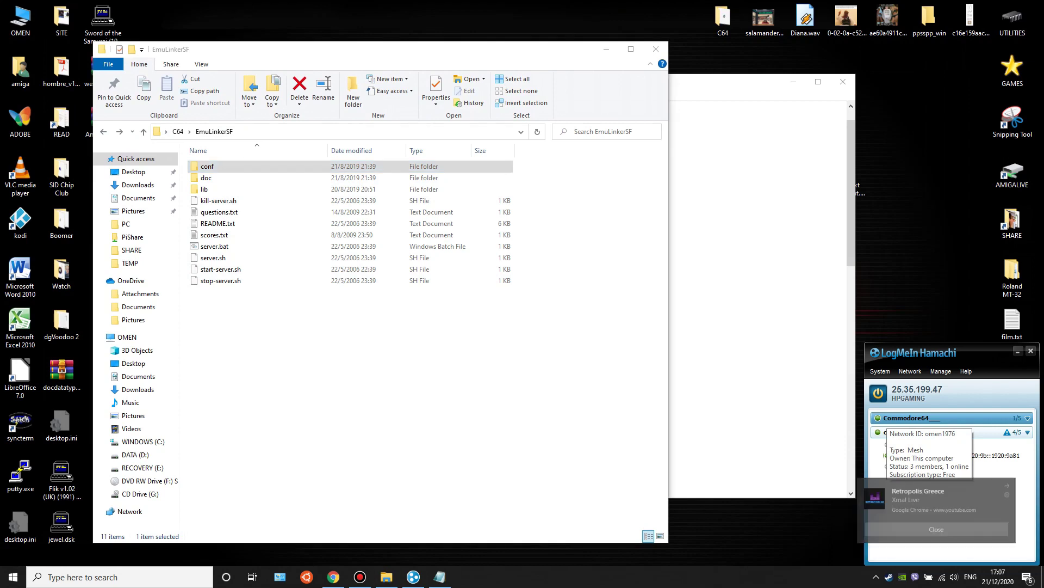
click(348, 354)
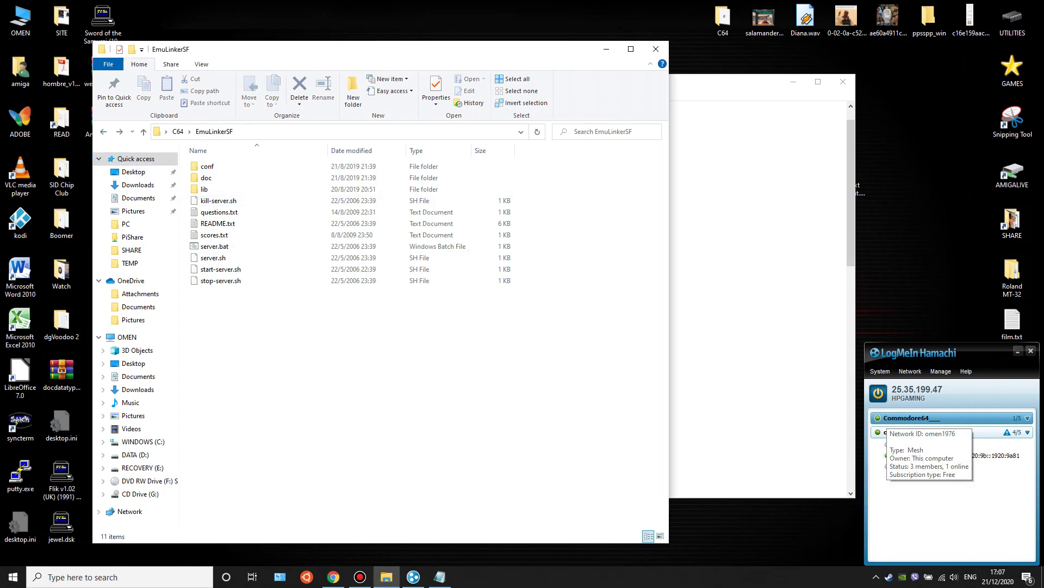
key(BackSpace)
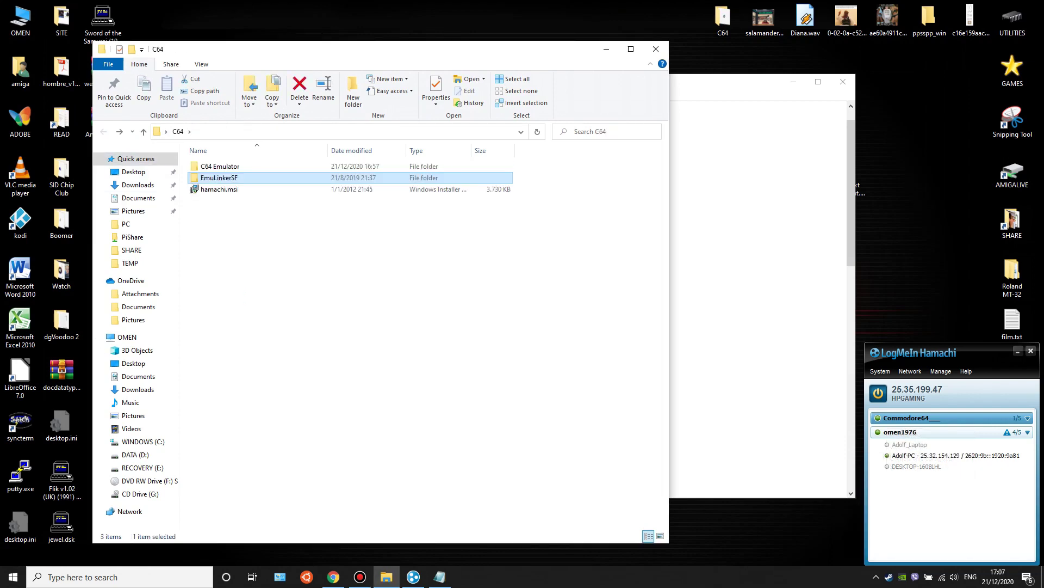
key(Up)
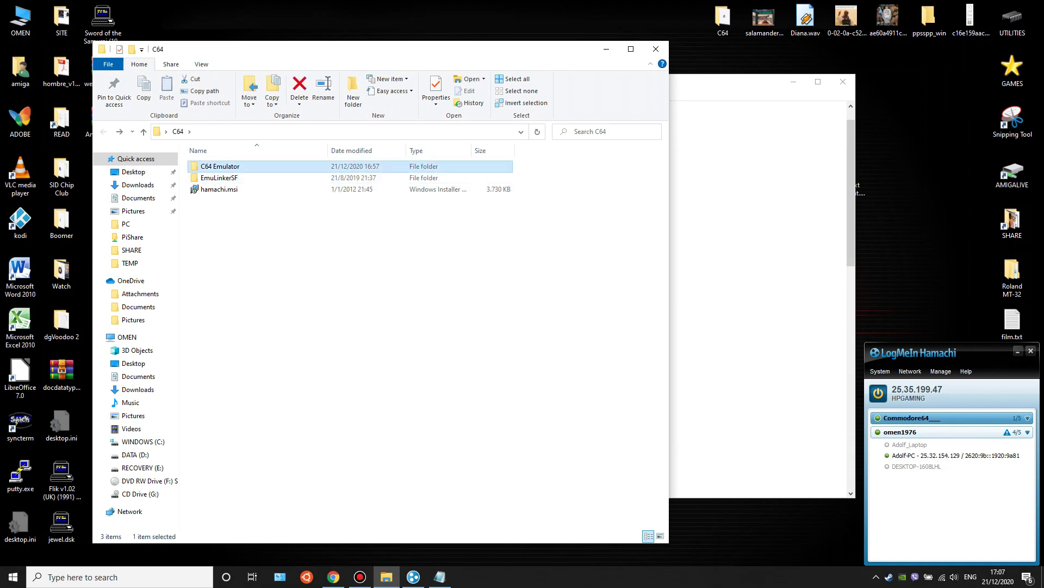
key(Return)
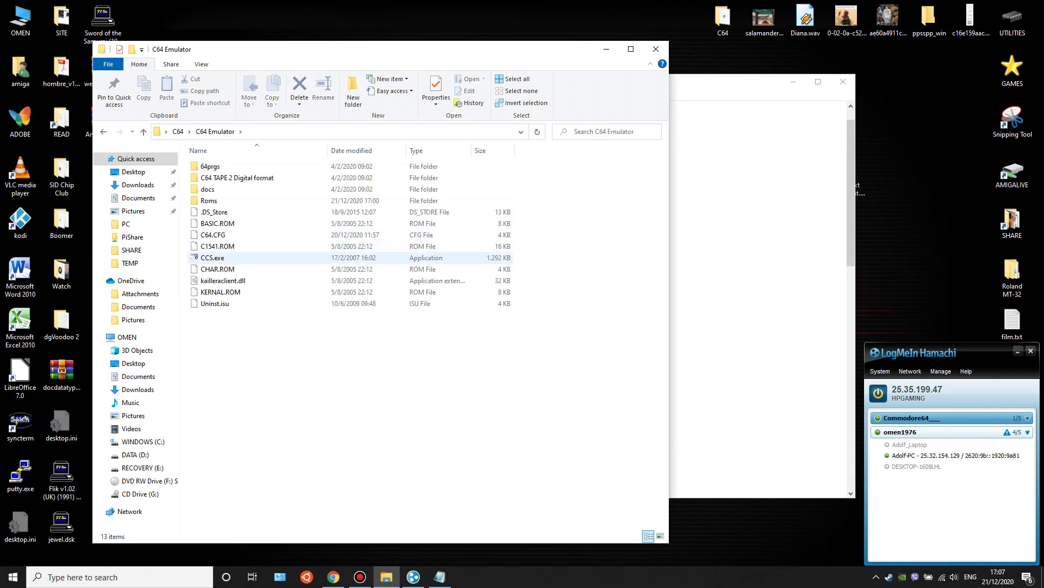
double_click(213, 257)
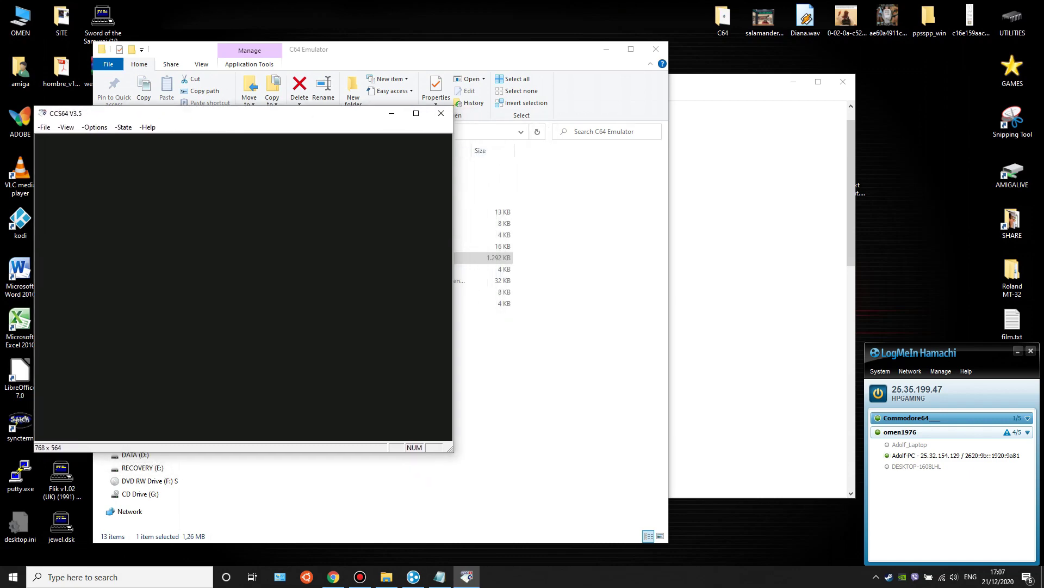
click(440, 577)
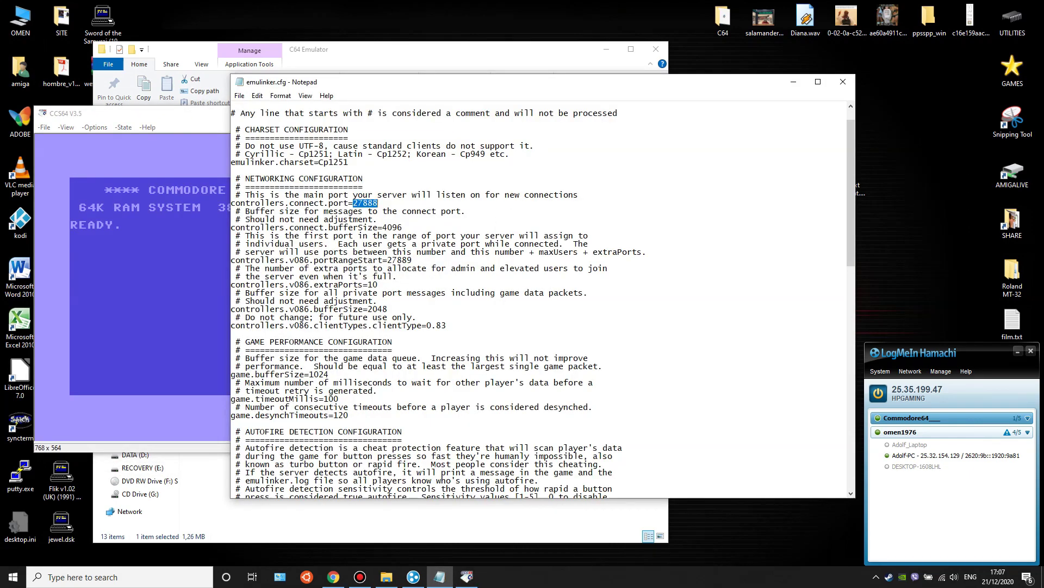
- Change connect port 27888 and portRangeStart 27889 to 2620 in emulinker.cfg, then close Notepad
text(2620)
double_click(400, 260)
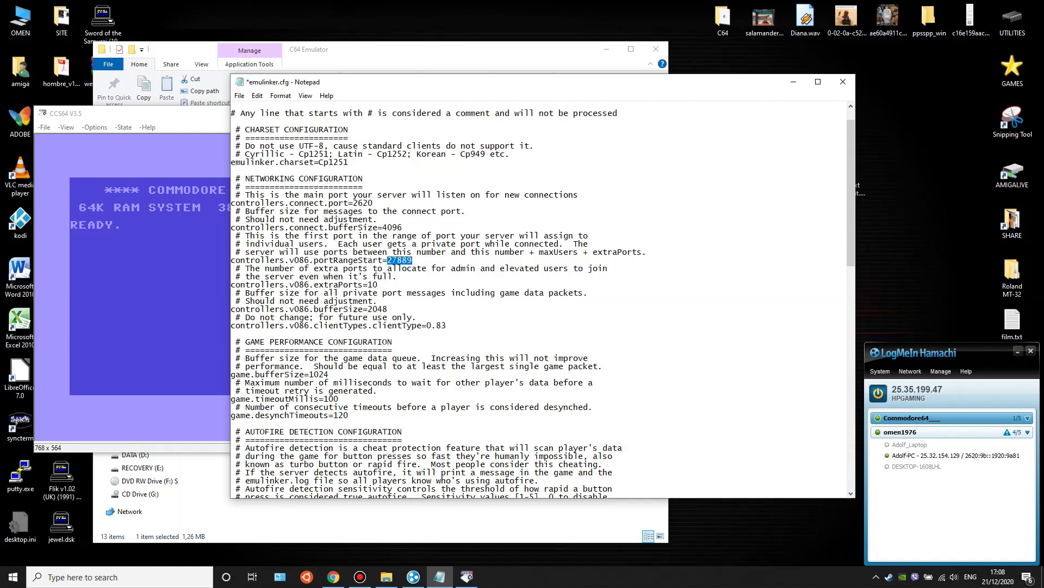
text(2620)
click(842, 81)
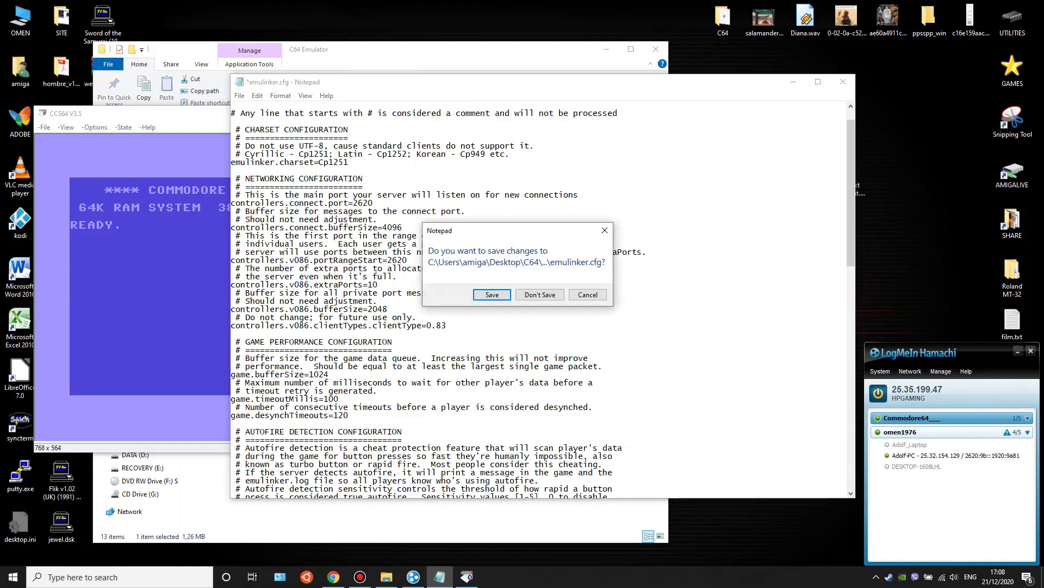
- Save the emulinker.cfg changes, open the Roms folder showing brucelee2.d64, and reposition the emulator window
click(492, 294)
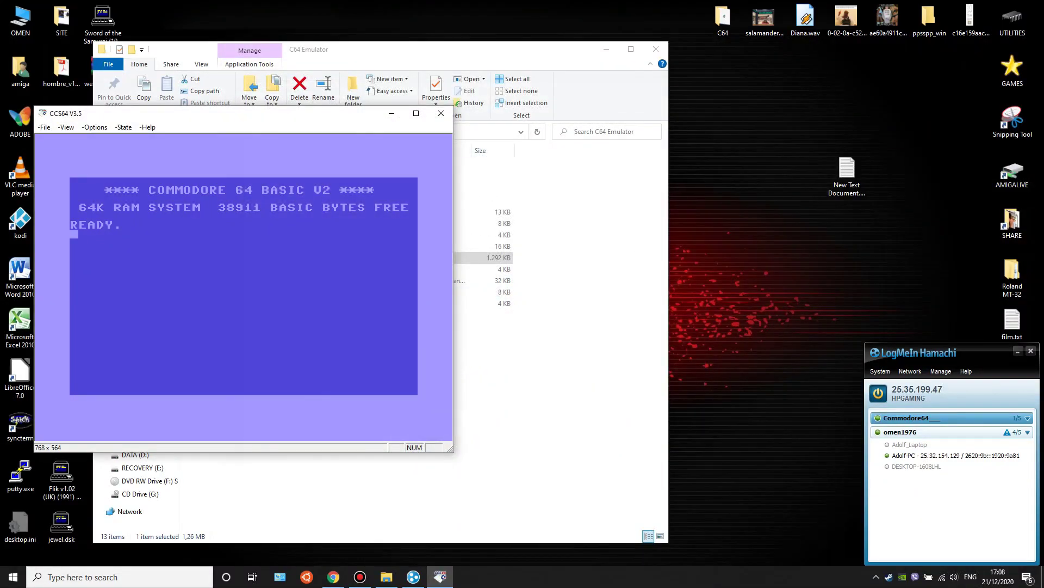
drag(136, 113, 527, 107)
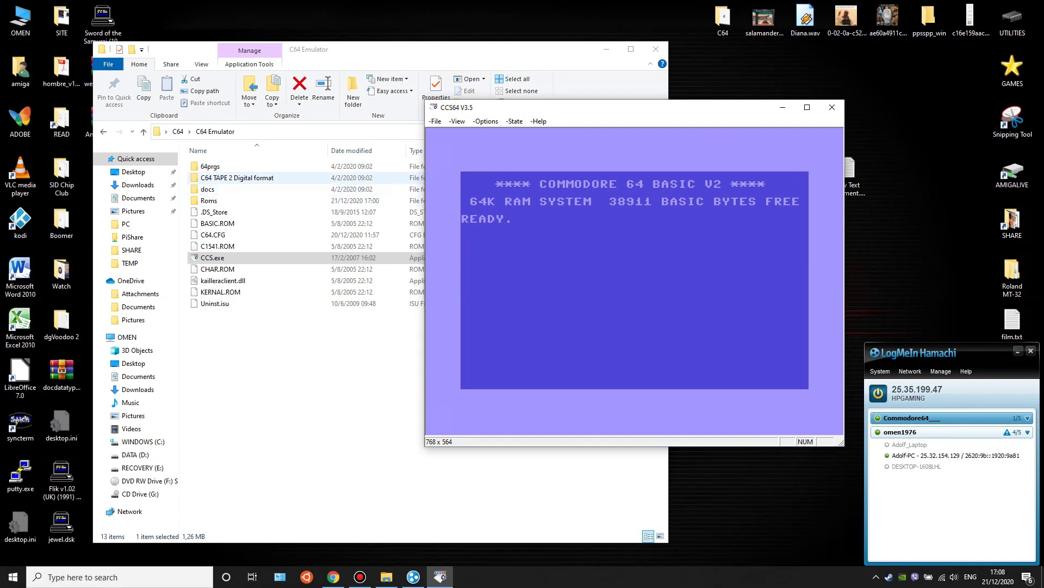
click(209, 200)
double_click(209, 200)
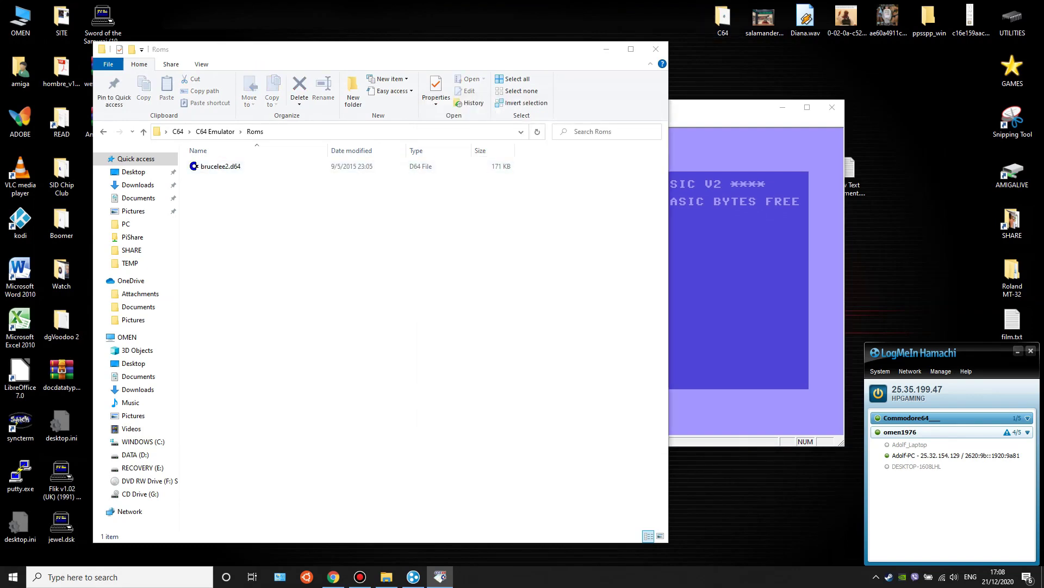
drag(724, 107, 396, 106)
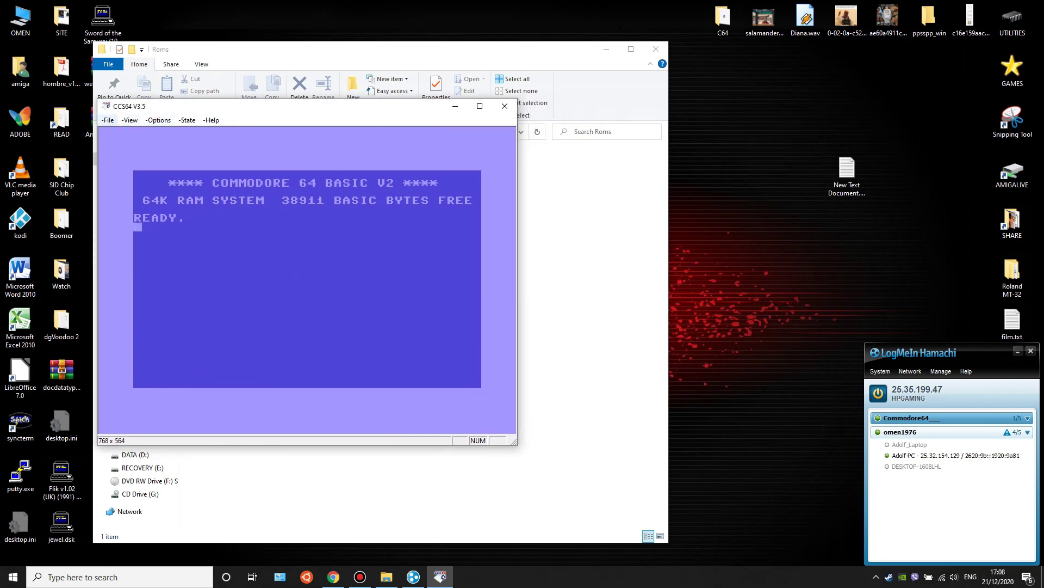
click(109, 120)
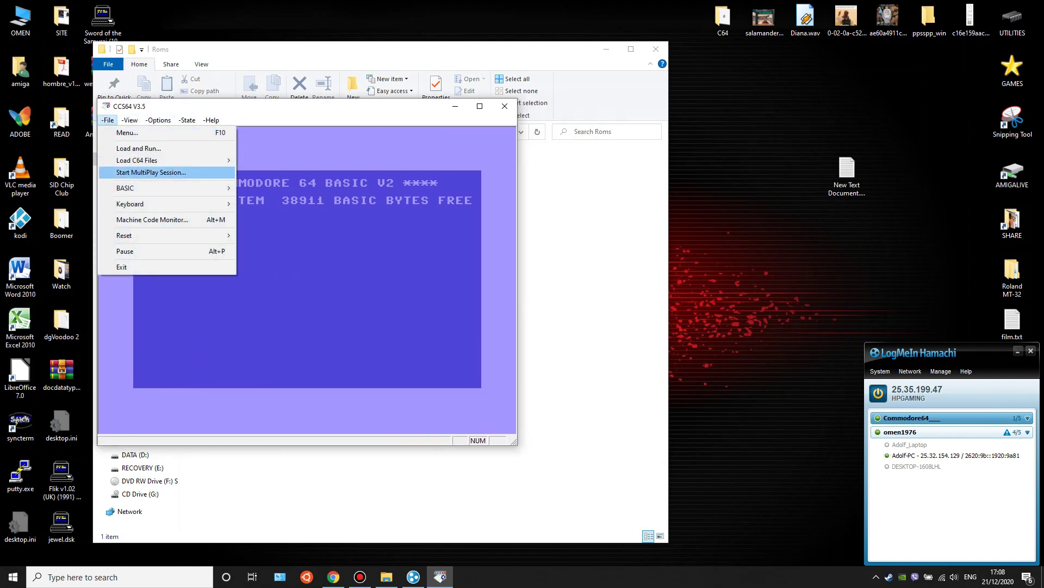
- Start a CCS64 MultiPlay session with Desktop\C64\C64 Emulator\Roms\brucelee2.d64
click(151, 172)
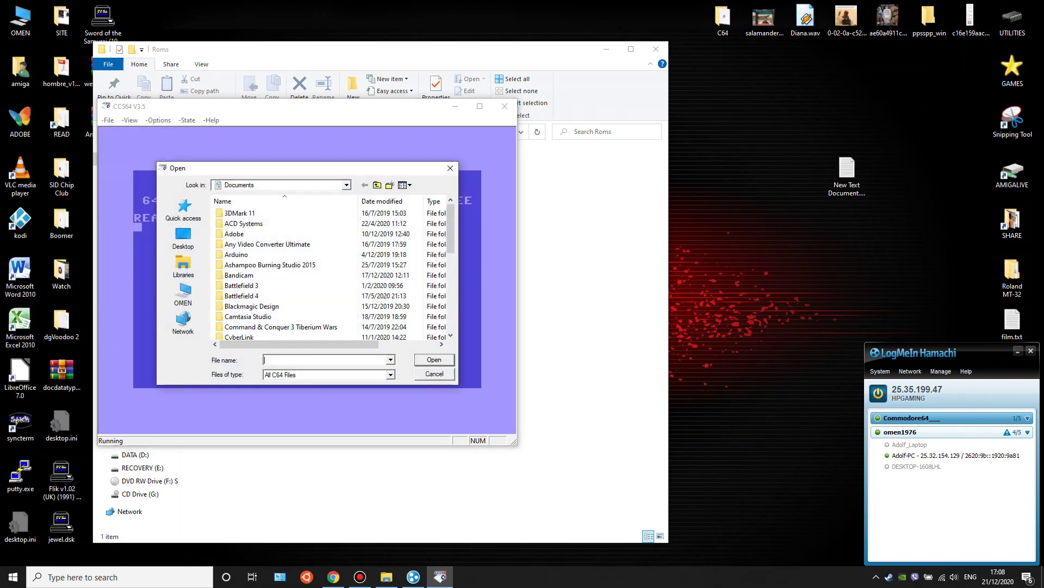
click(183, 293)
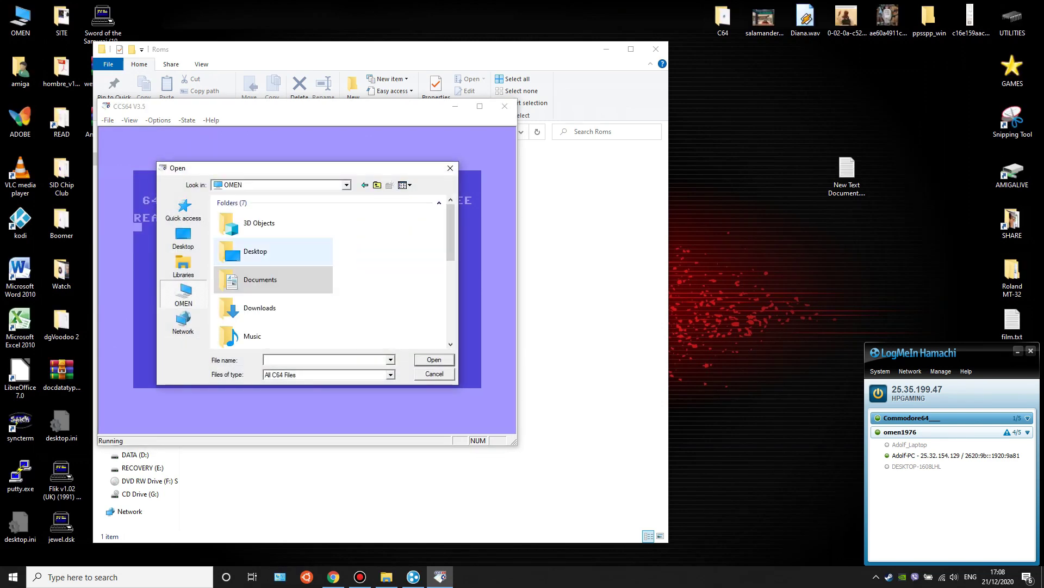
double_click(256, 252)
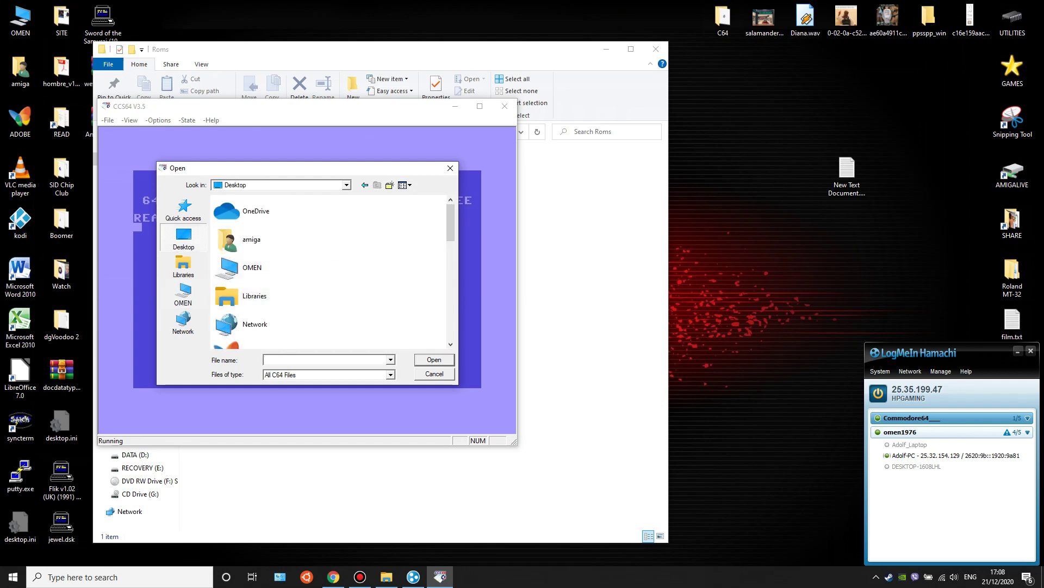
scroll(326, 272, down, 3)
double_click(253, 254)
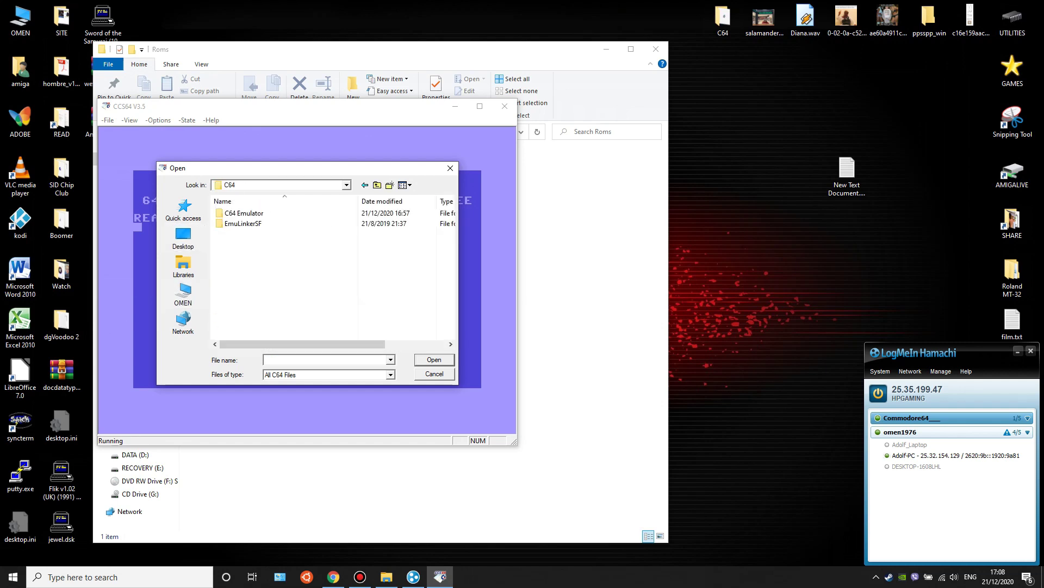
double_click(244, 213)
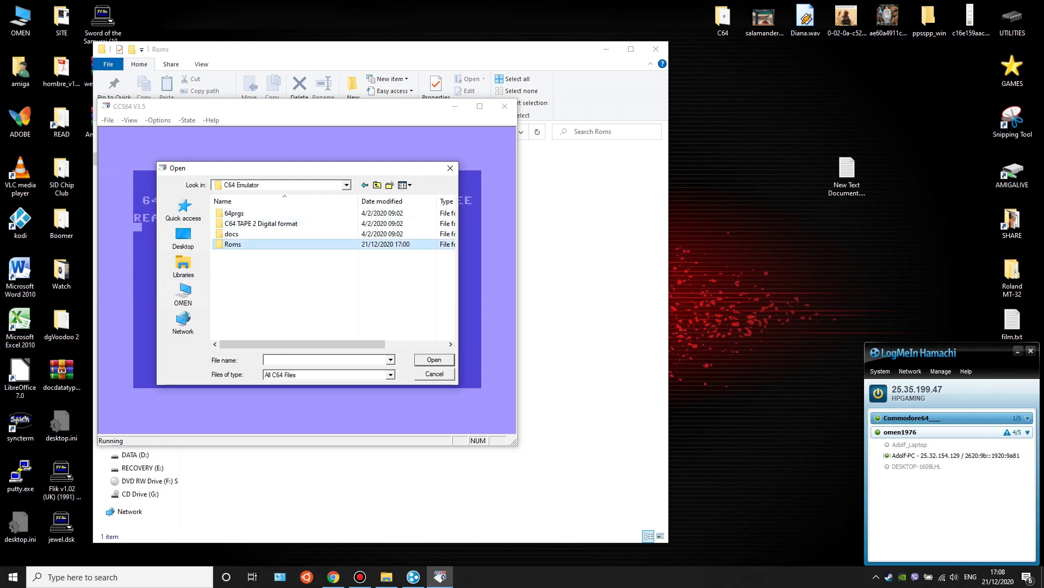
double_click(233, 244)
double_click(240, 213)
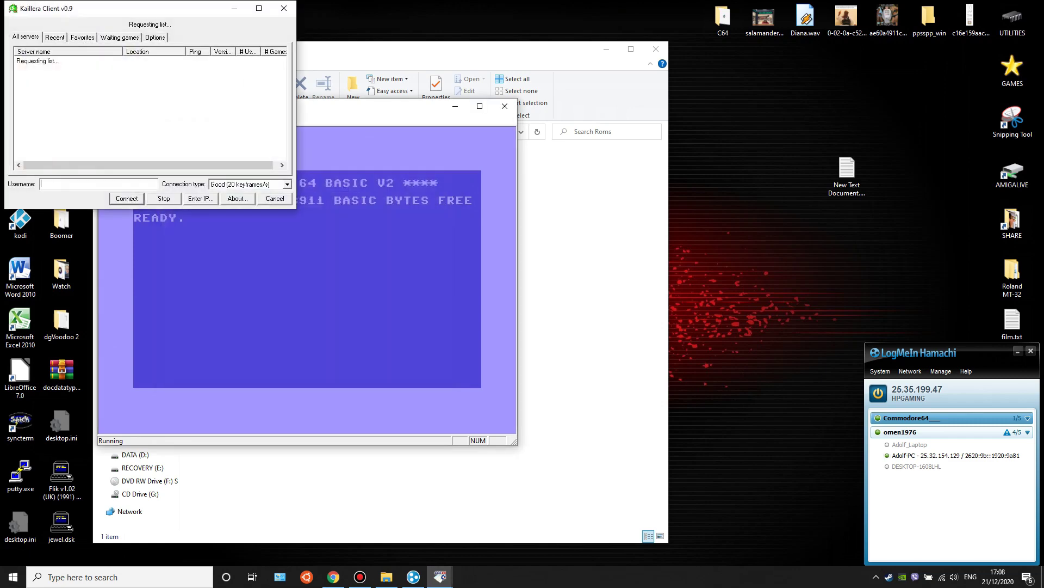
- Move the Kaillera Client window right, enlarge it, and lower it to show the public server list
drag(147, 8, 664, 118)
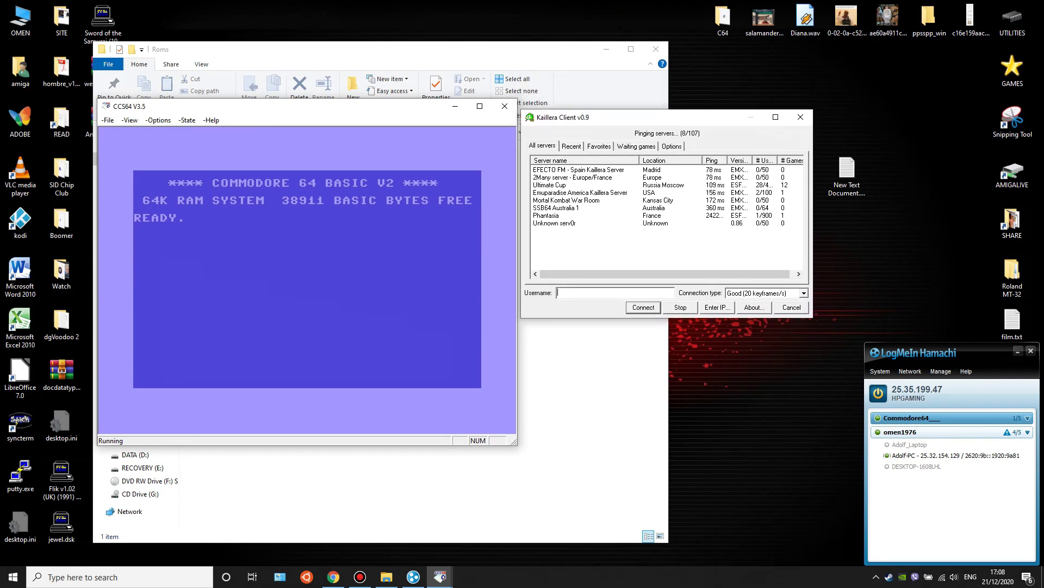
drag(812, 317, 1004, 500)
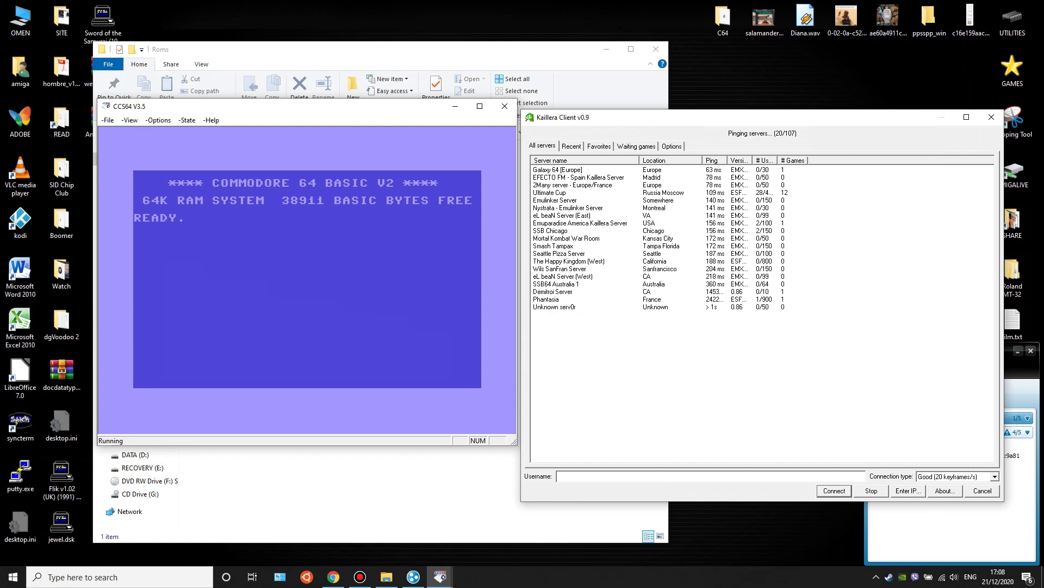
drag(653, 117, 656, 176)
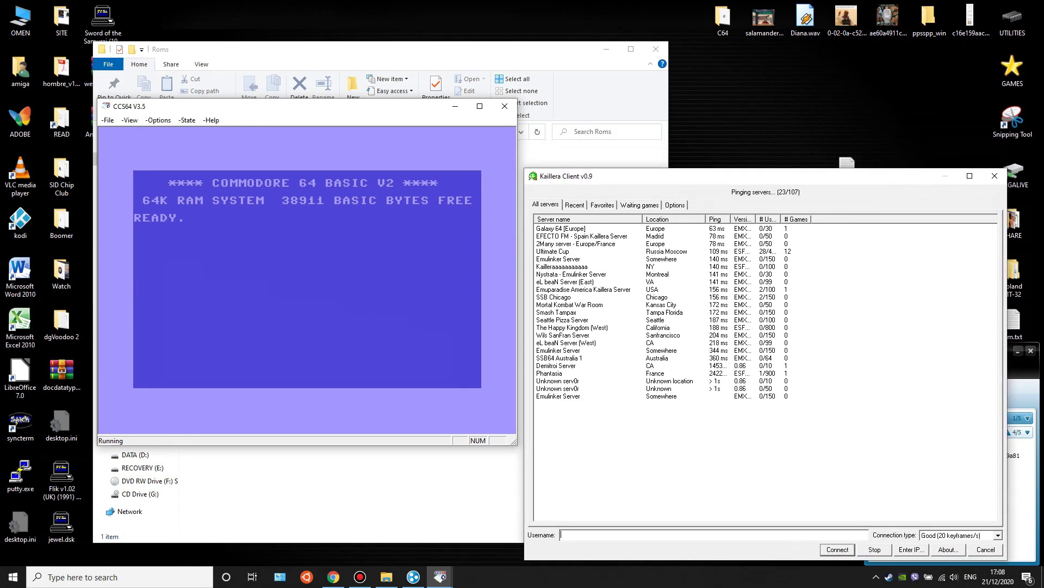